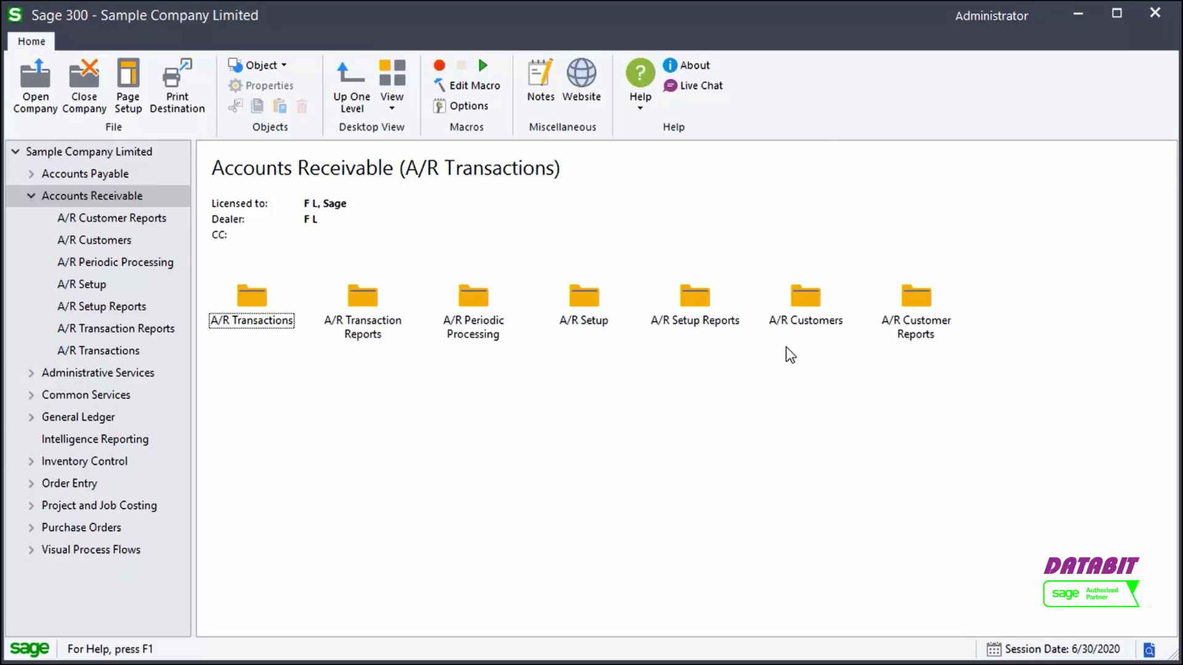
Review customer 1200's documents in Customer Inquiry, then close the inquiry.
{"action": "double_click", "coordinate": [802, 315]}
{"action": "double_click", "coordinate": [564, 320]}
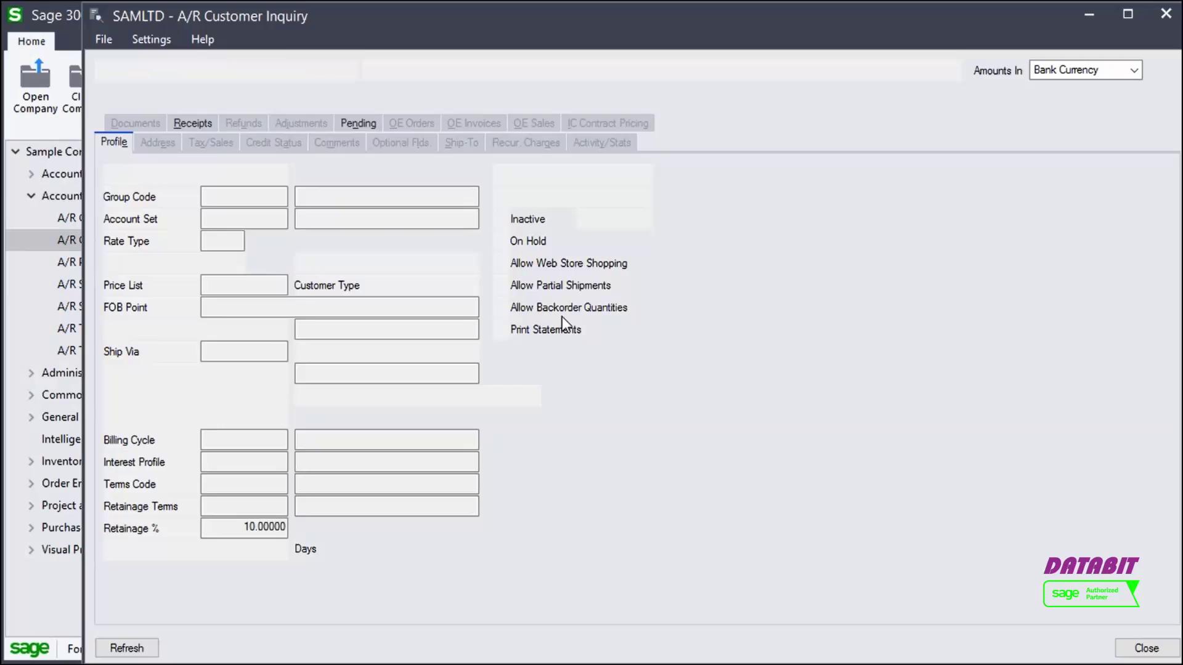
{"action": "type", "text": "1200"}
{"action": "key", "text": "Tab"}
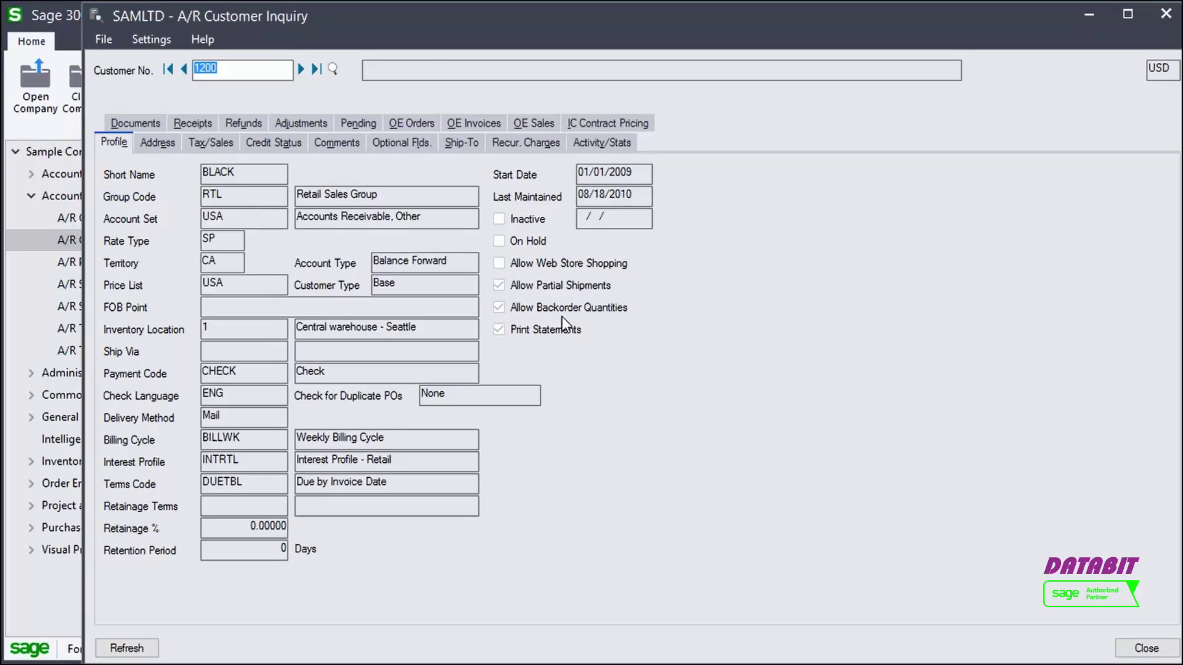
{"action": "left_click", "coordinate": [136, 124]}
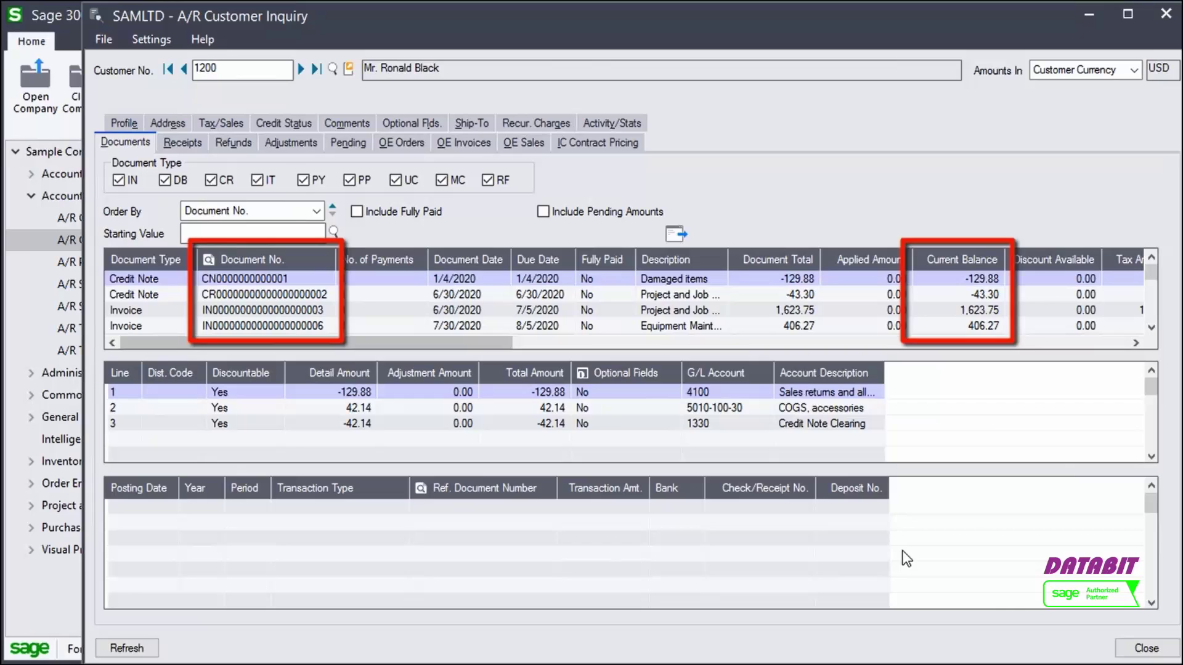
{"action": "left_click", "coordinate": [1144, 648]}
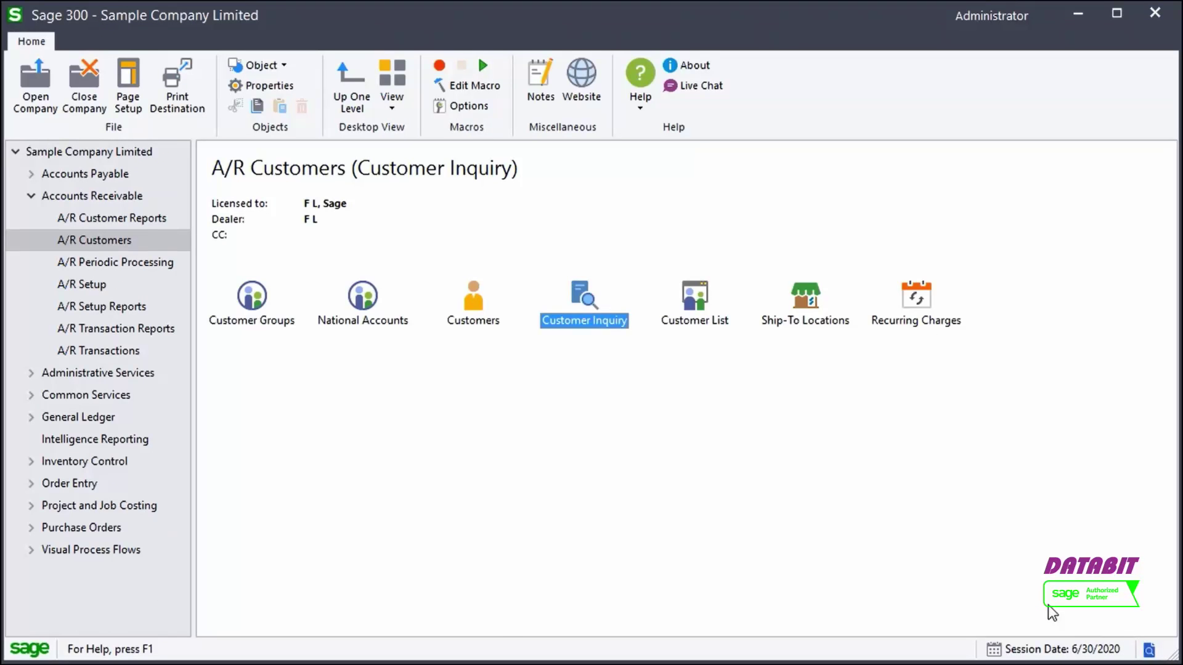
Check existing receipt batches in Receipt Entry's batch finder, then close Receipt Entry.
{"action": "left_click", "coordinate": [134, 356]}
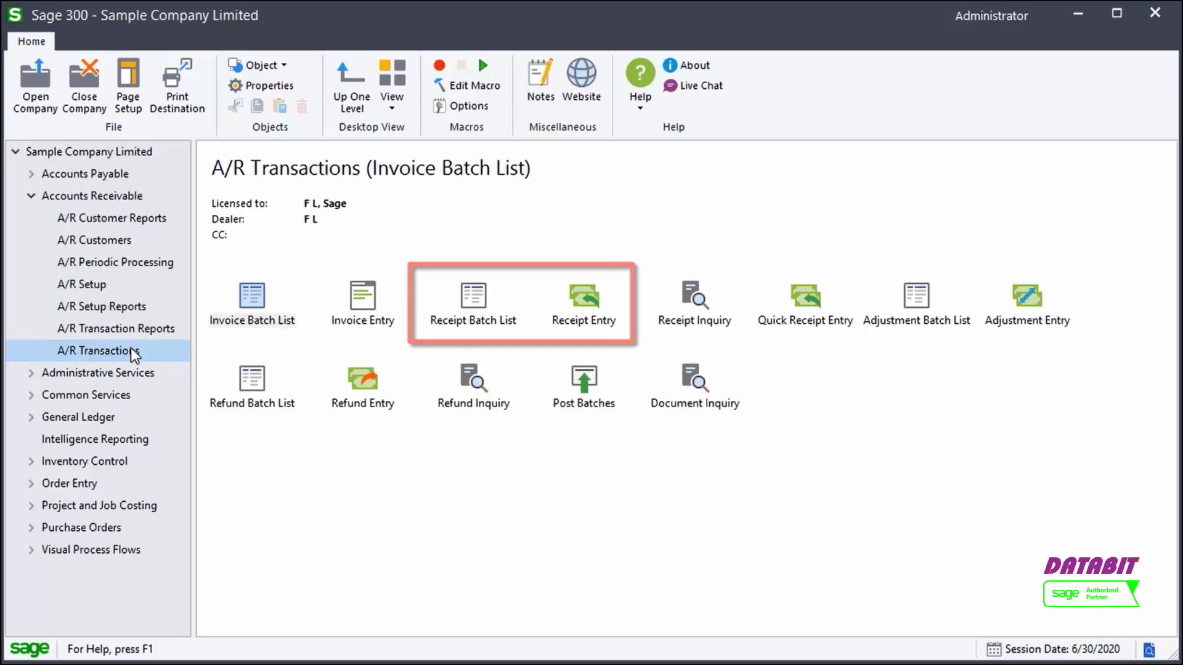
{"action": "double_click", "coordinate": [612, 322]}
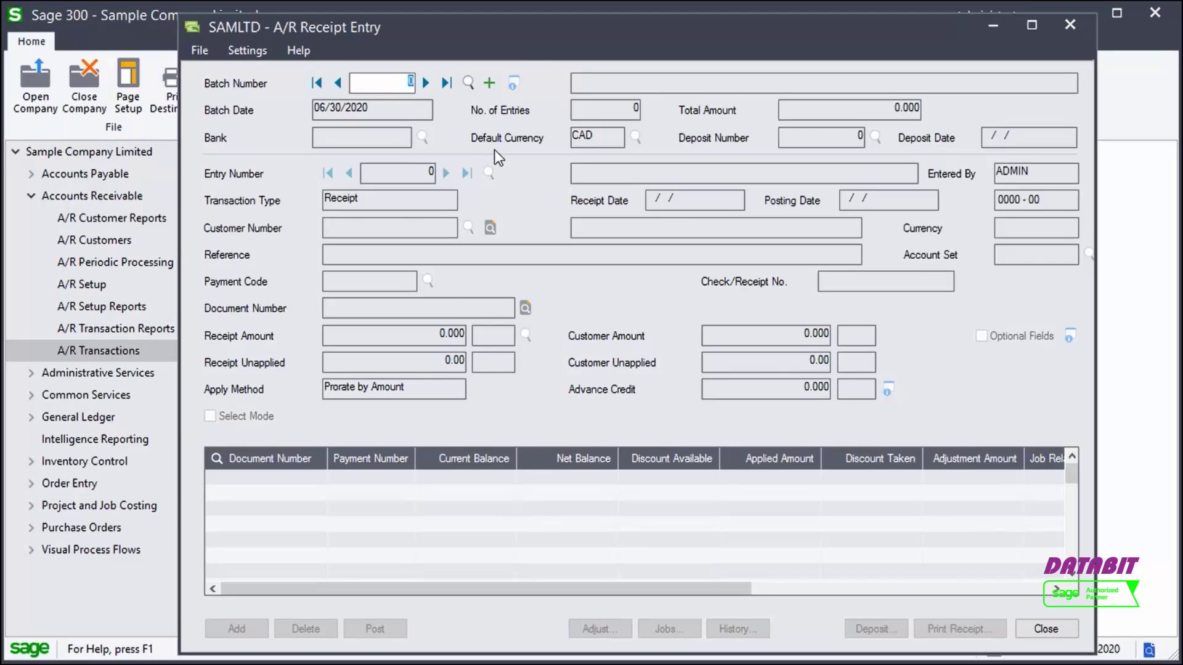
{"action": "left_click", "coordinate": [467, 84]}
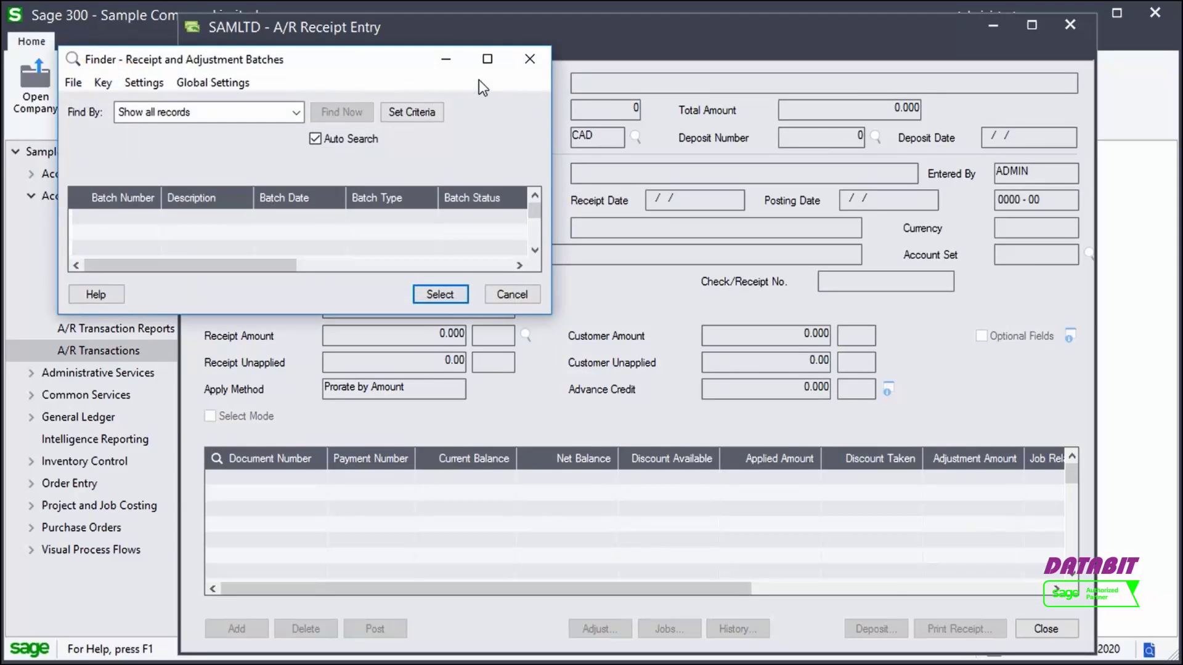
{"action": "left_click", "coordinate": [505, 296]}
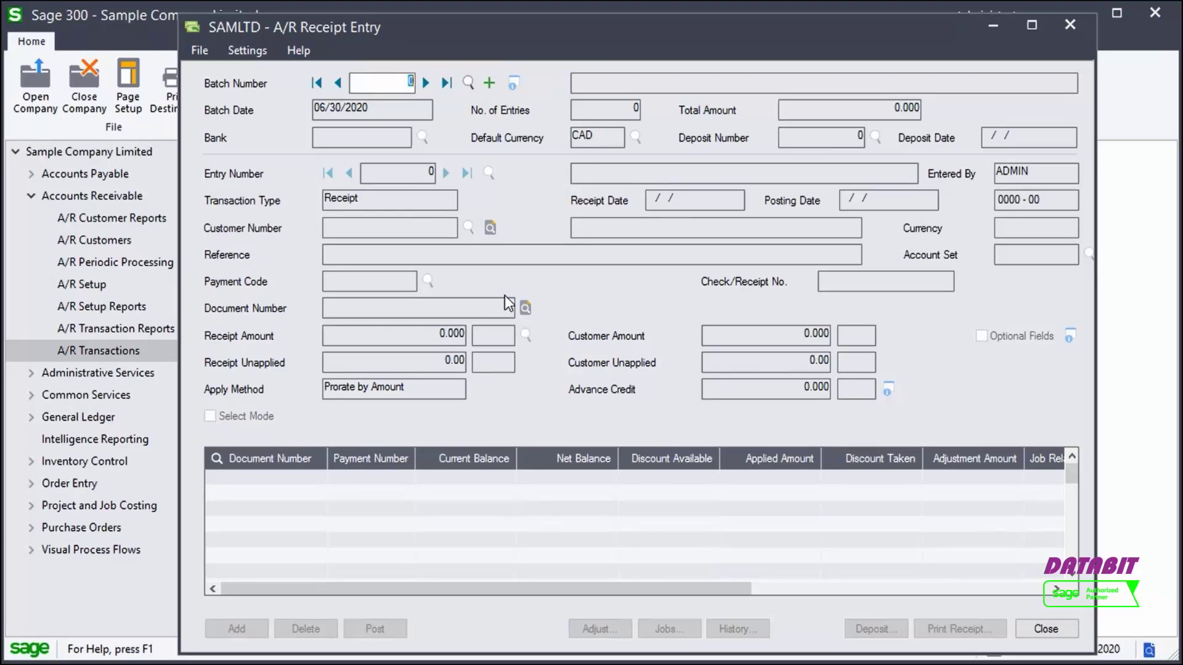
{"action": "left_click", "coordinate": [1047, 629]}
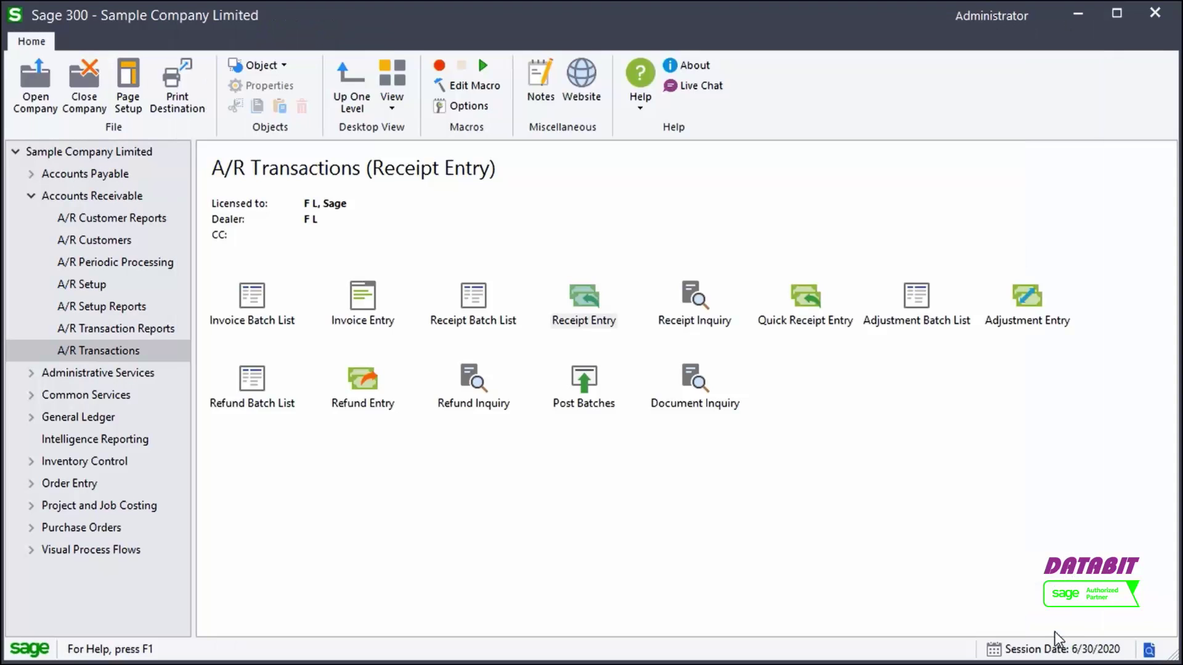
Create receipt batch 67 described as Receipts recorded June 30th with bank CCB in USD.
{"action": "double_click", "coordinate": [475, 318]}
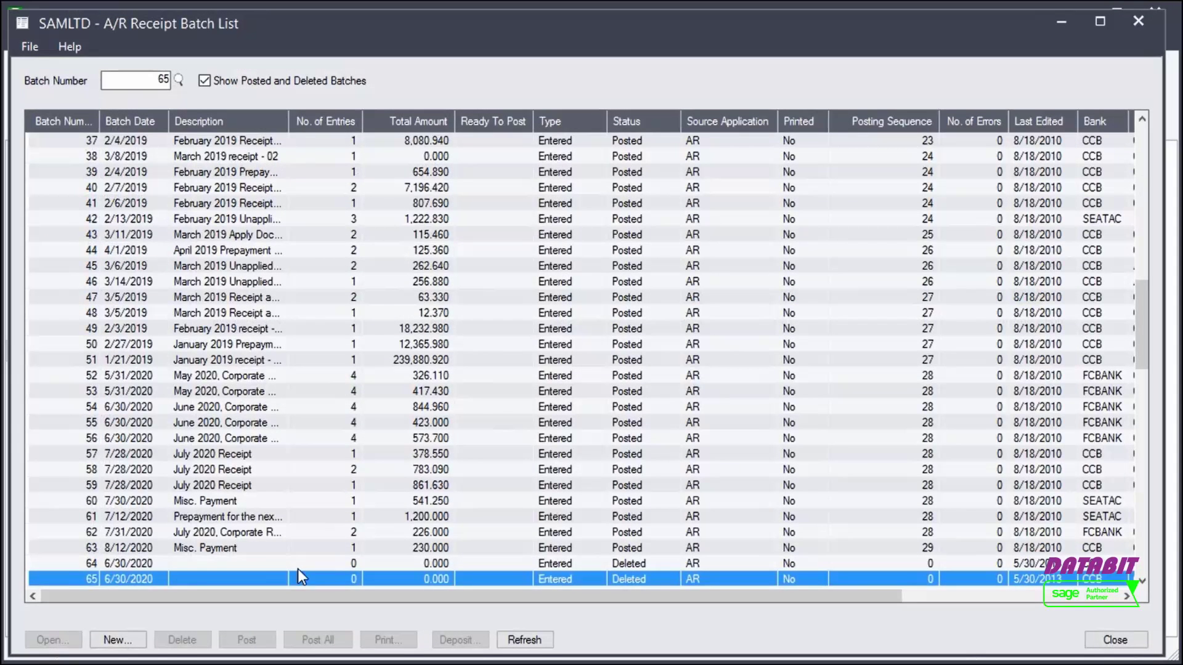
{"action": "left_click", "coordinate": [118, 640]}
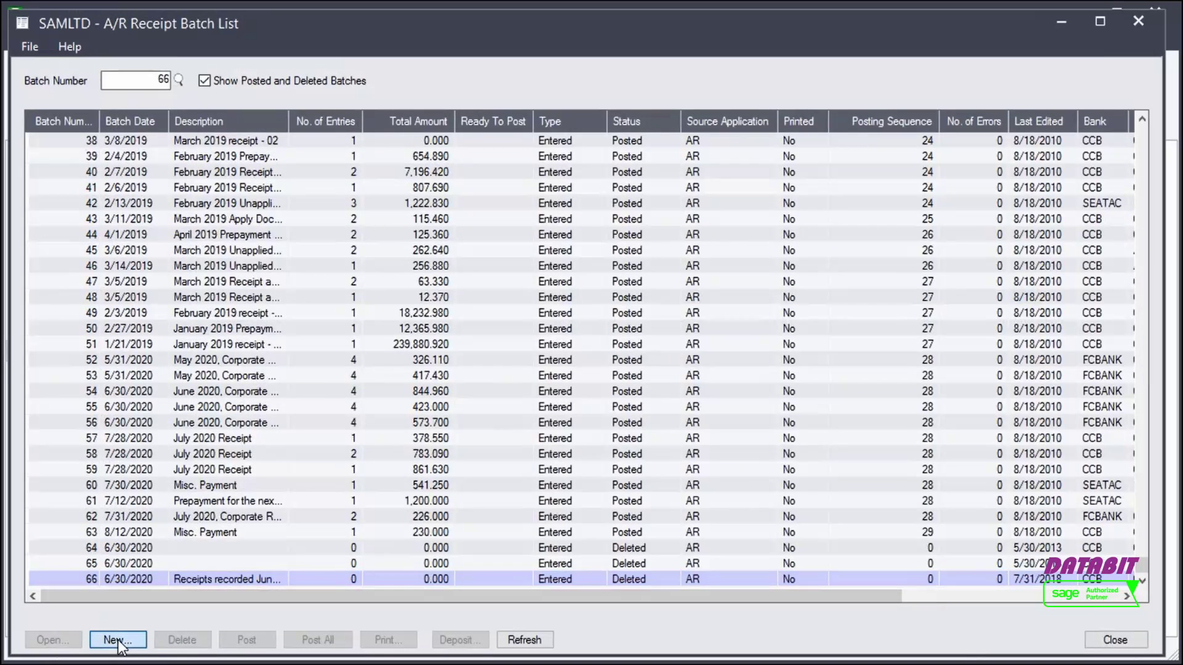
{"action": "left_click", "coordinate": [661, 81]}
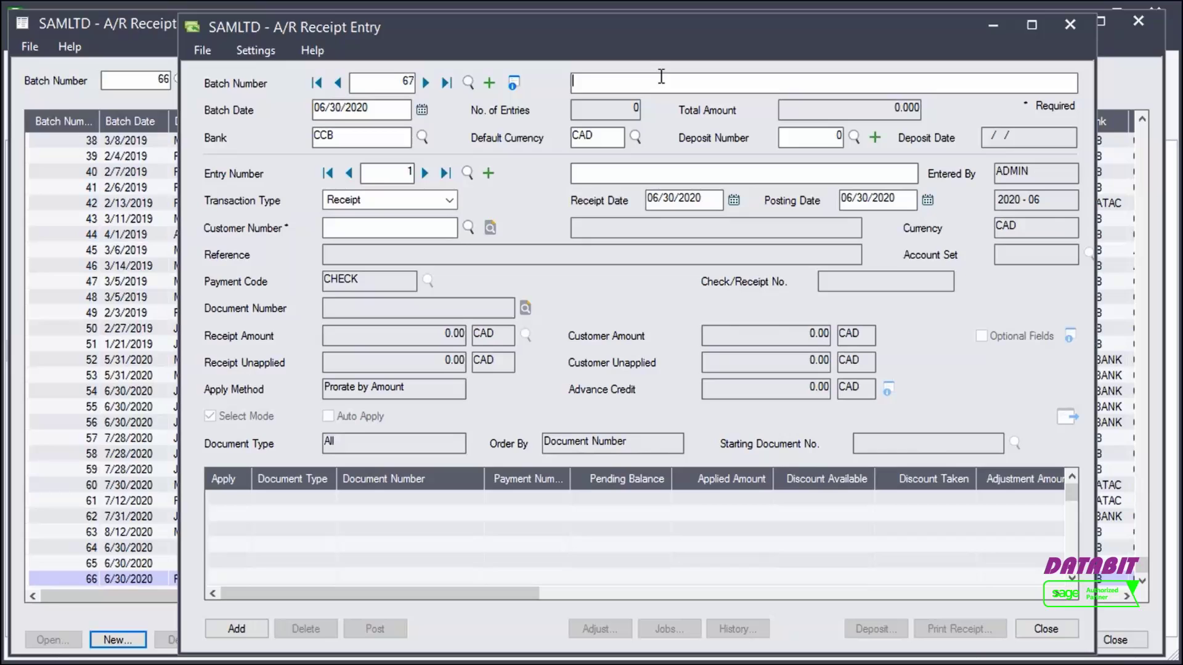
{"action": "type", "text": "Receipts record"}
{"action": "type", "text": "ed June 30th"}
{"action": "left_click", "coordinate": [635, 137]}
{"action": "left_click", "coordinate": [594, 251]}
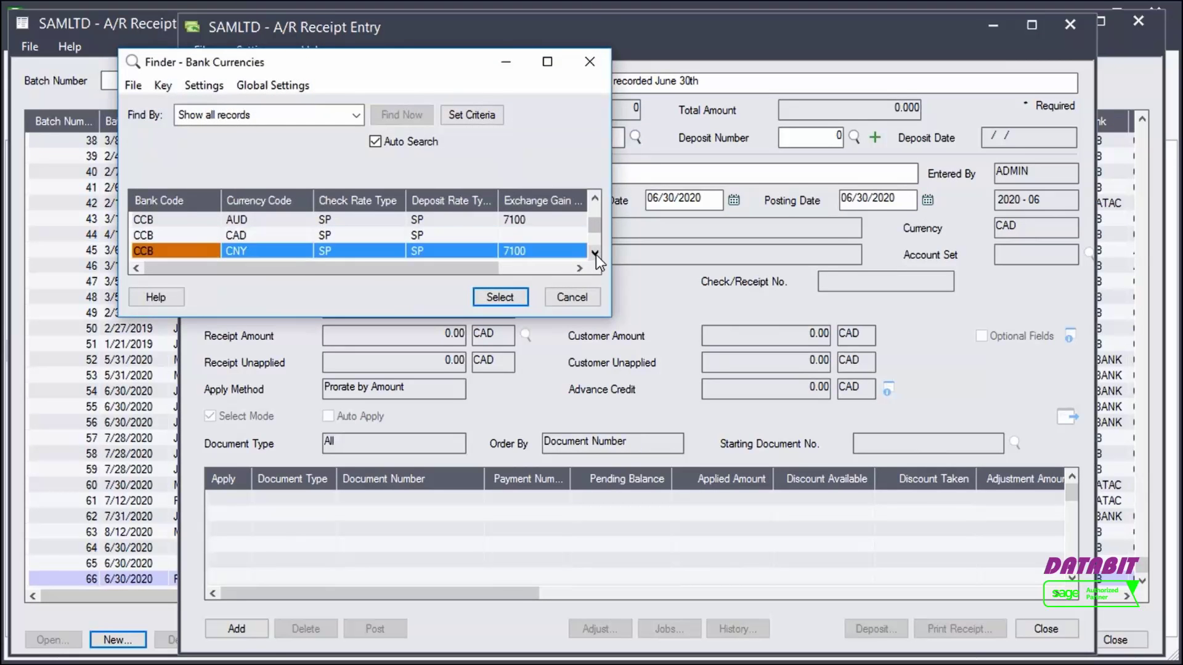
Describe receipt entry 1 as a Receipt transaction for customer 1200.
{"action": "double_click", "coordinate": [303, 252]}
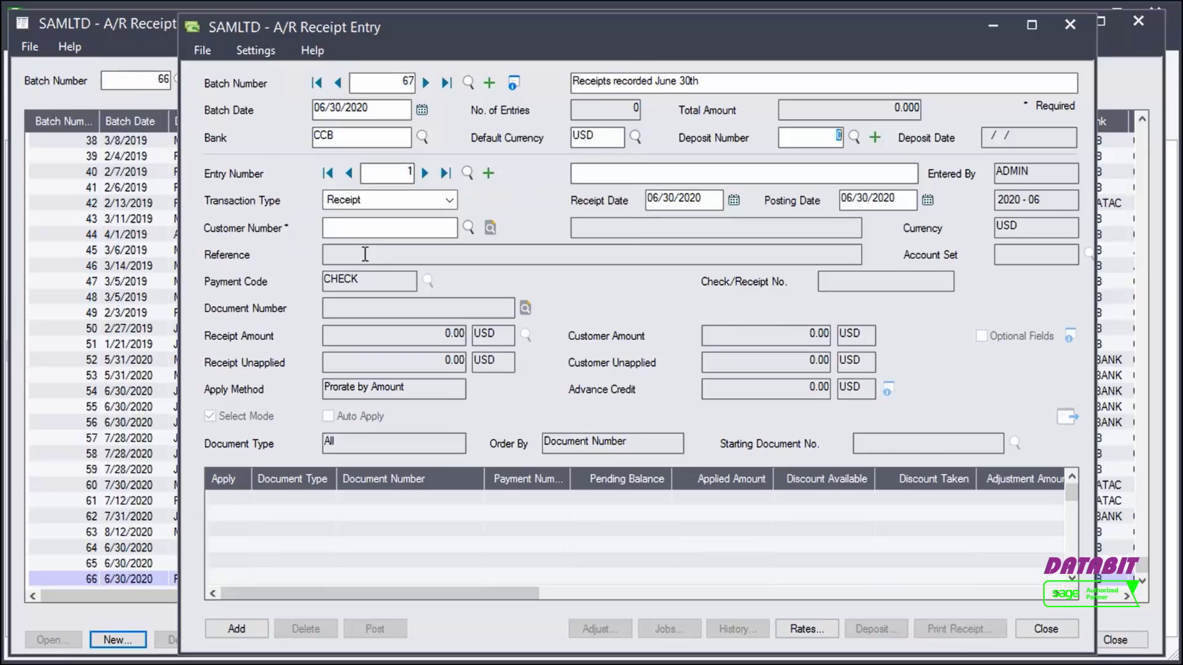
{"action": "left_click", "coordinate": [601, 172]}
{"action": "type", "text": "Receipt for"}
{"action": "type", "text": " Mr. Donald Black"}
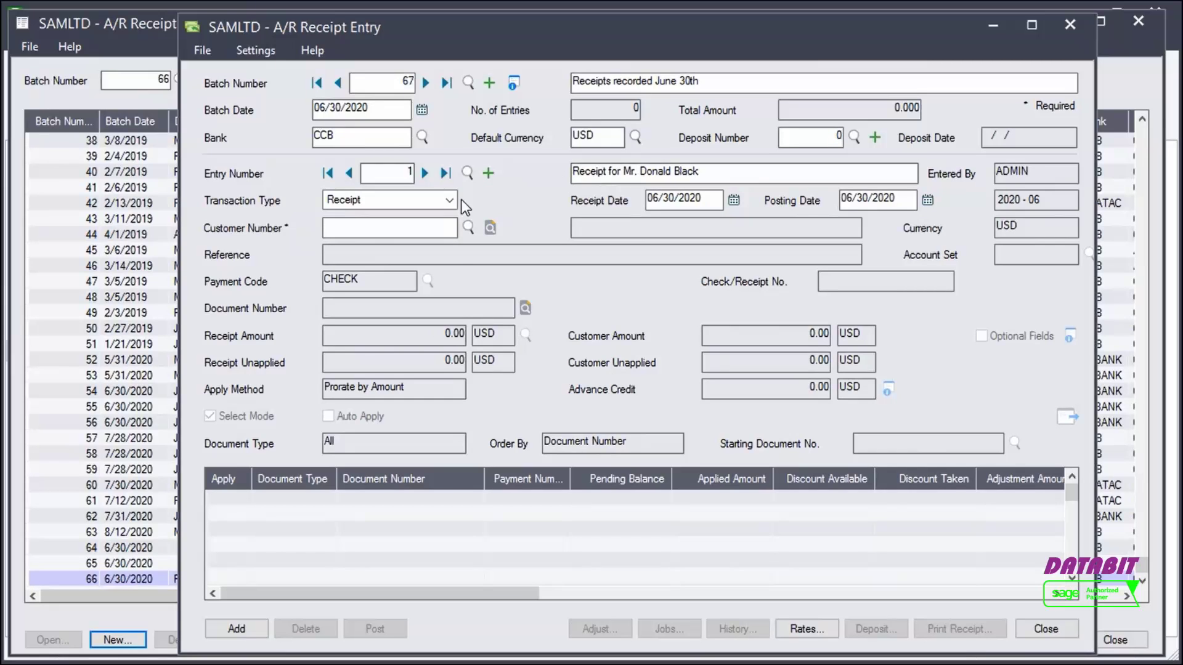
{"action": "left_click", "coordinate": [449, 201]}
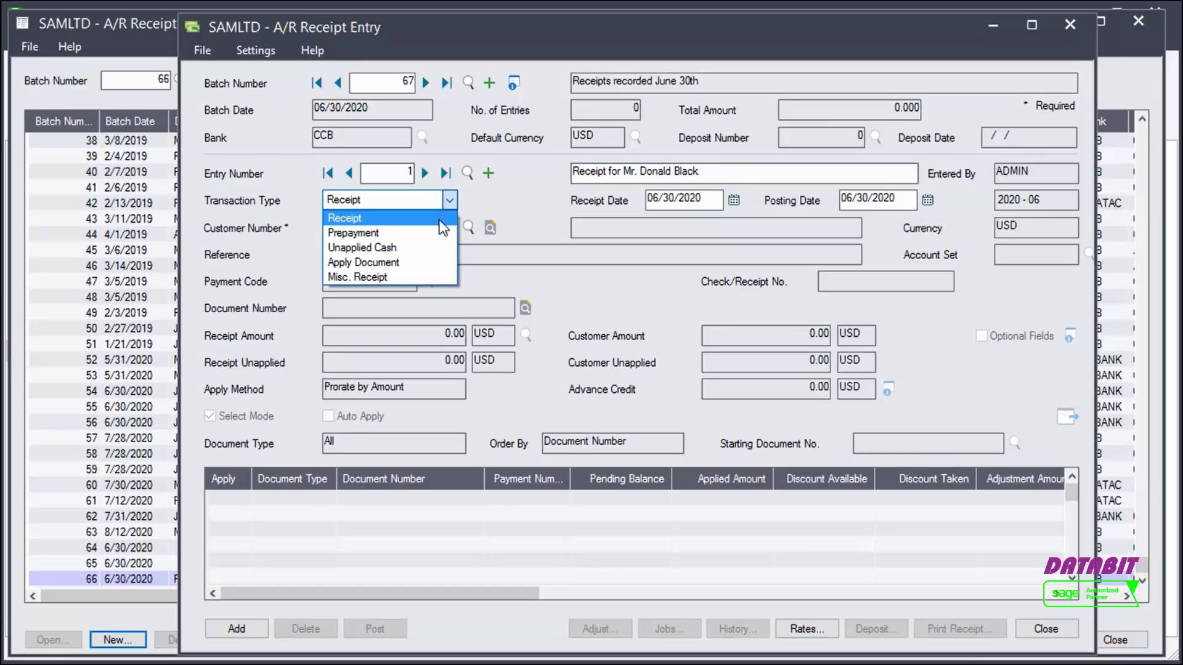
{"action": "left_click", "coordinate": [440, 220]}
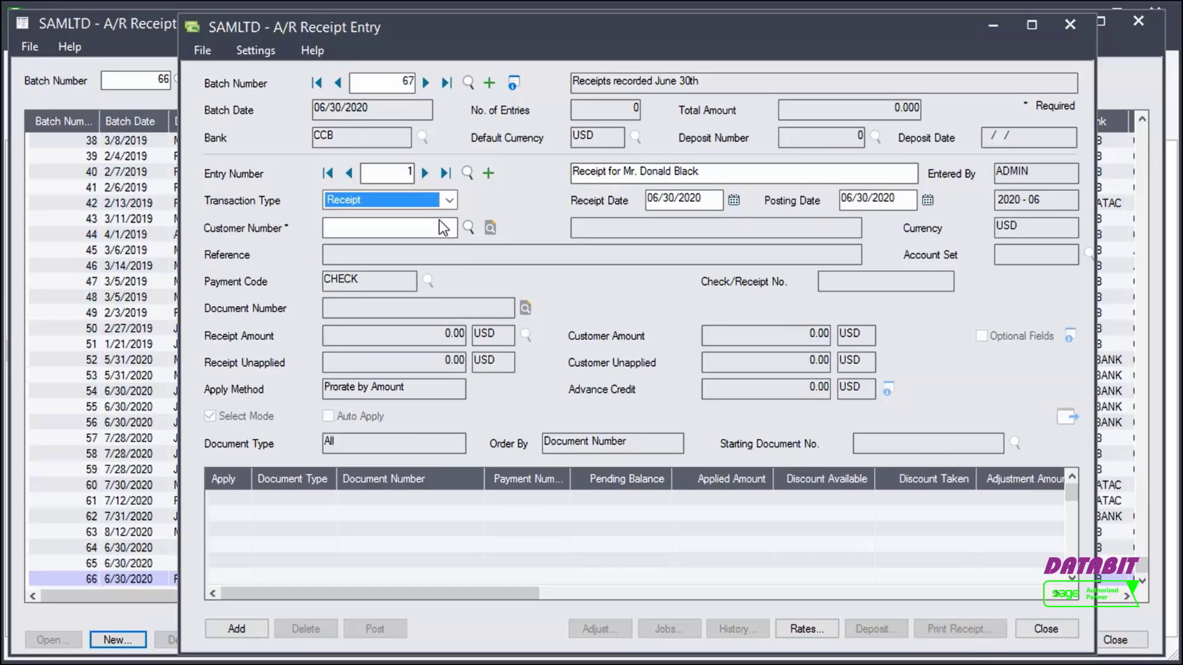
{"action": "left_click", "coordinate": [440, 228]}
{"action": "type", "text": "1200"}
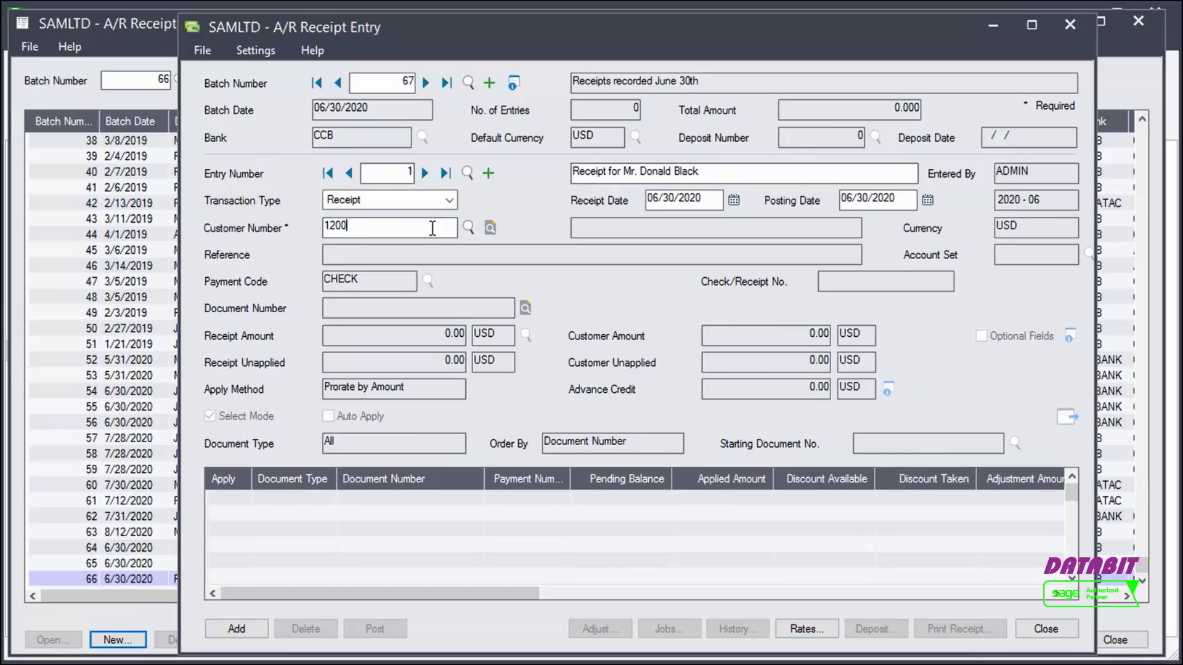
{"action": "double_click", "coordinate": [431, 228]}
{"action": "key", "text": "Tab"}
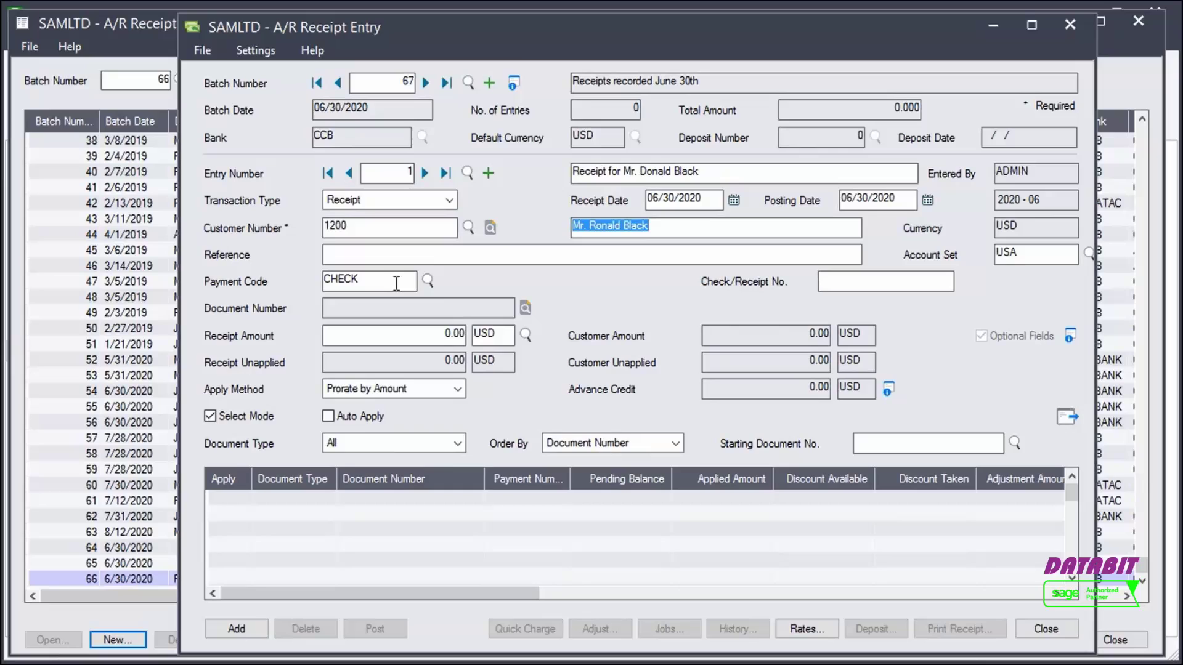
Enter check 860 for 406.27 and load the customer's outstanding invoices into the grid.
{"action": "left_click", "coordinate": [842, 286]}
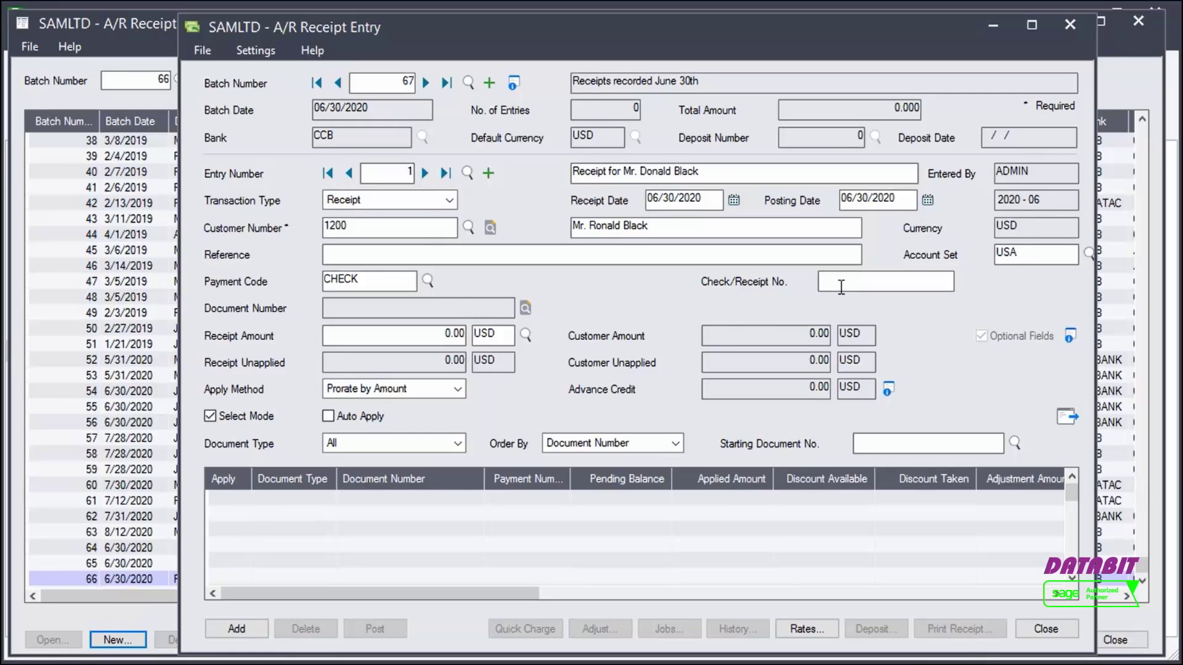
{"action": "type", "text": "860"}
{"action": "key", "text": "Tab"}
{"action": "type", "text": "406.27"}
{"action": "key", "text": "Tab"}
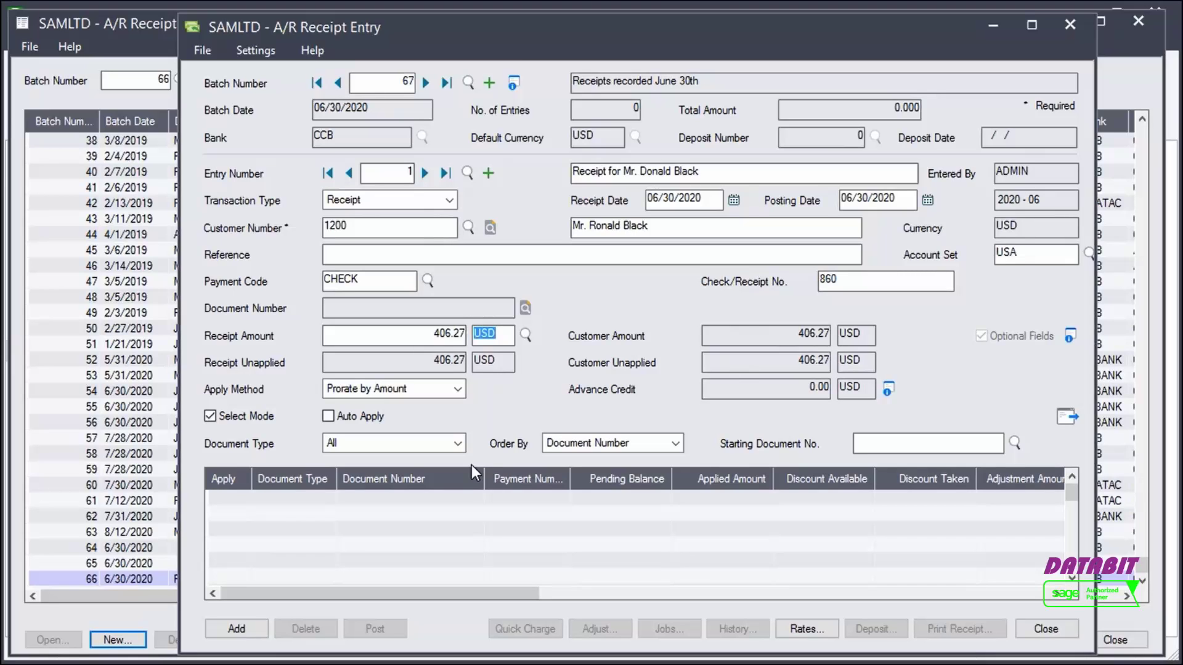
{"action": "left_click", "coordinate": [459, 444]}
{"action": "left_click", "coordinate": [451, 473]}
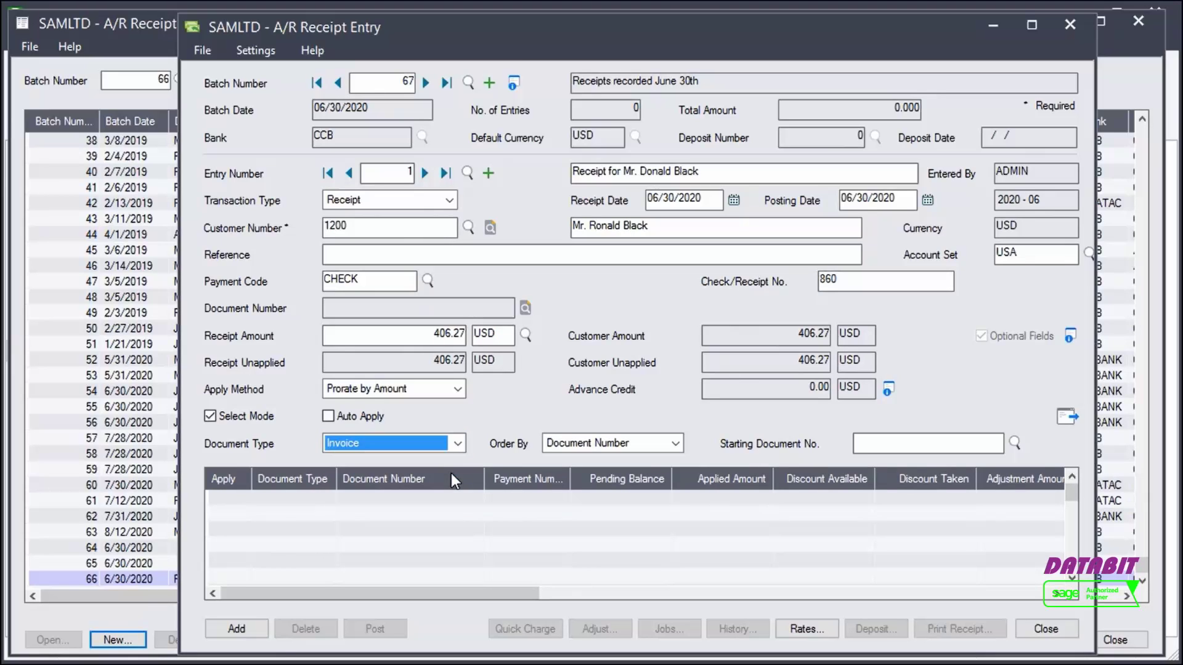
{"action": "left_click", "coordinate": [1064, 418]}
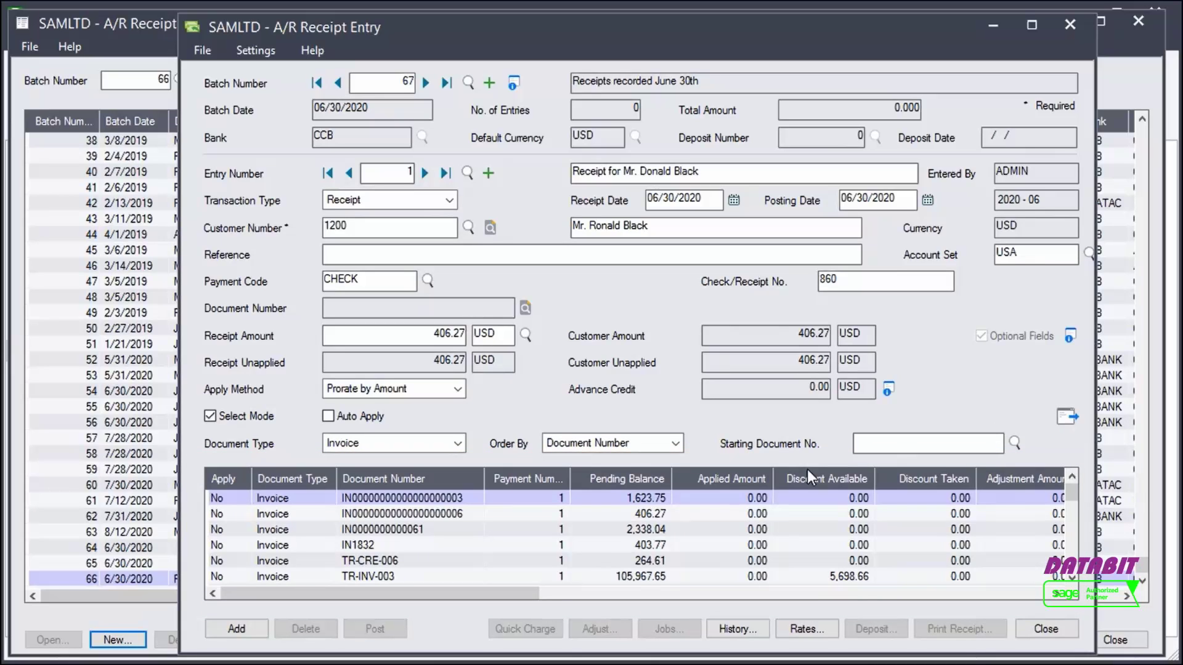
Apply the check to the 406.27 invoice and add the entry to batch 67.
{"action": "double_click", "coordinate": [218, 514]}
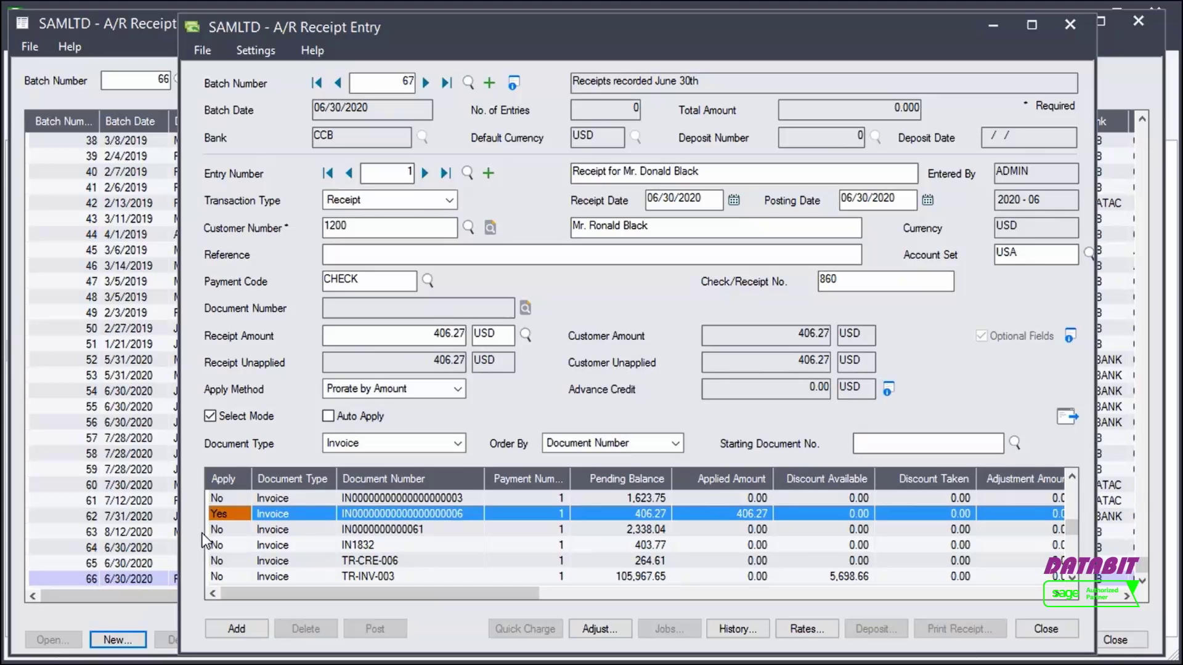
{"action": "left_click", "coordinate": [213, 625]}
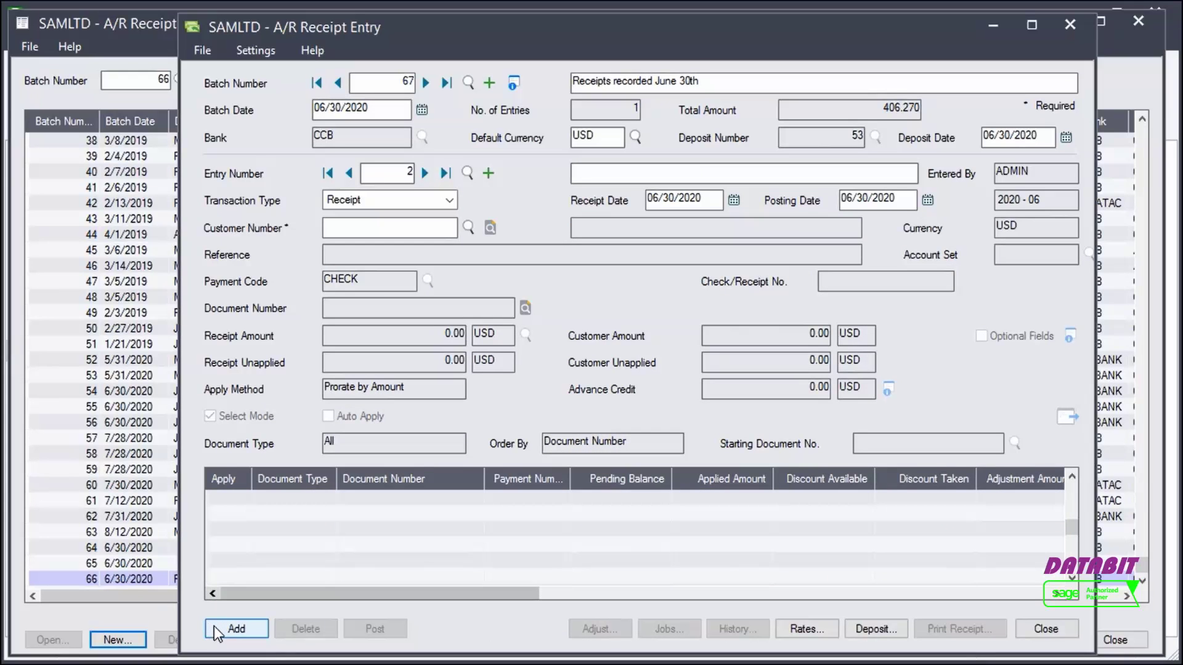
Reopen batch 67, print the receipt for entry 1, and dismiss the preview and notice.
{"action": "left_click", "coordinate": [1047, 628]}
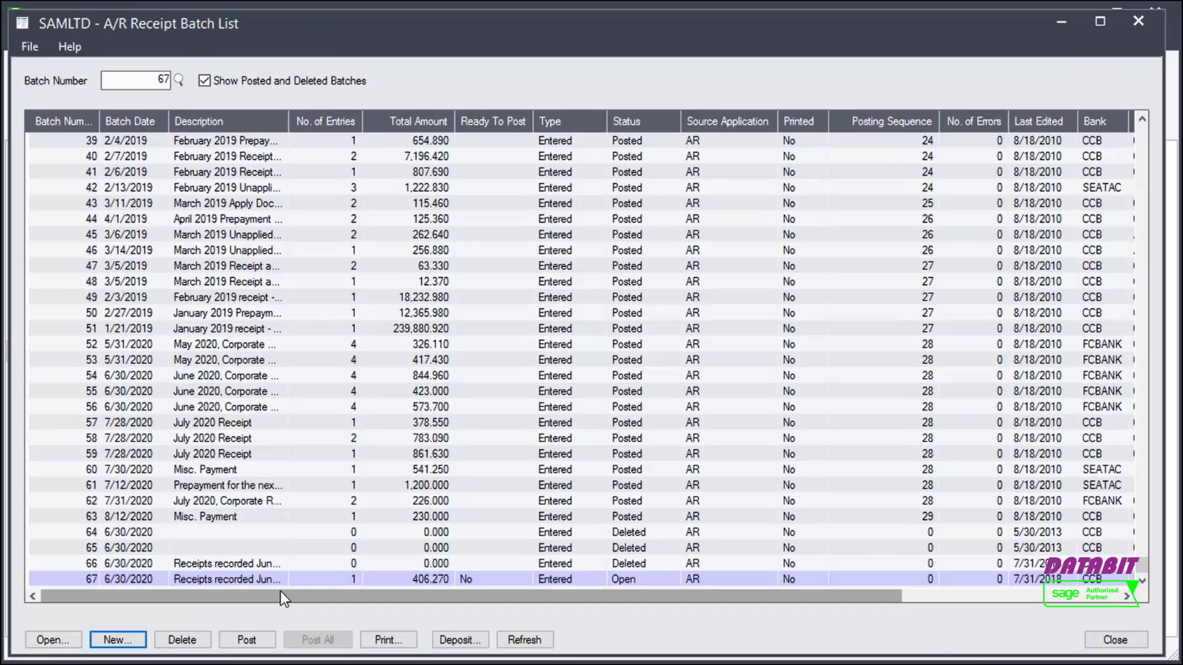
{"action": "double_click", "coordinate": [261, 578]}
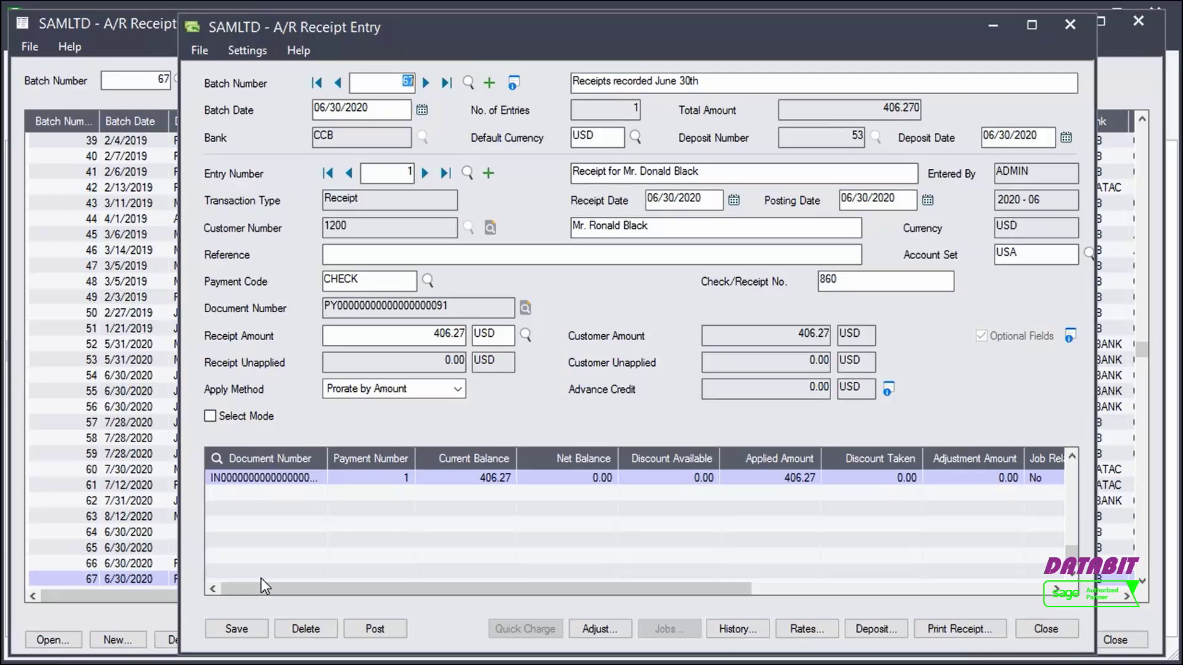
{"action": "left_click", "coordinate": [939, 633]}
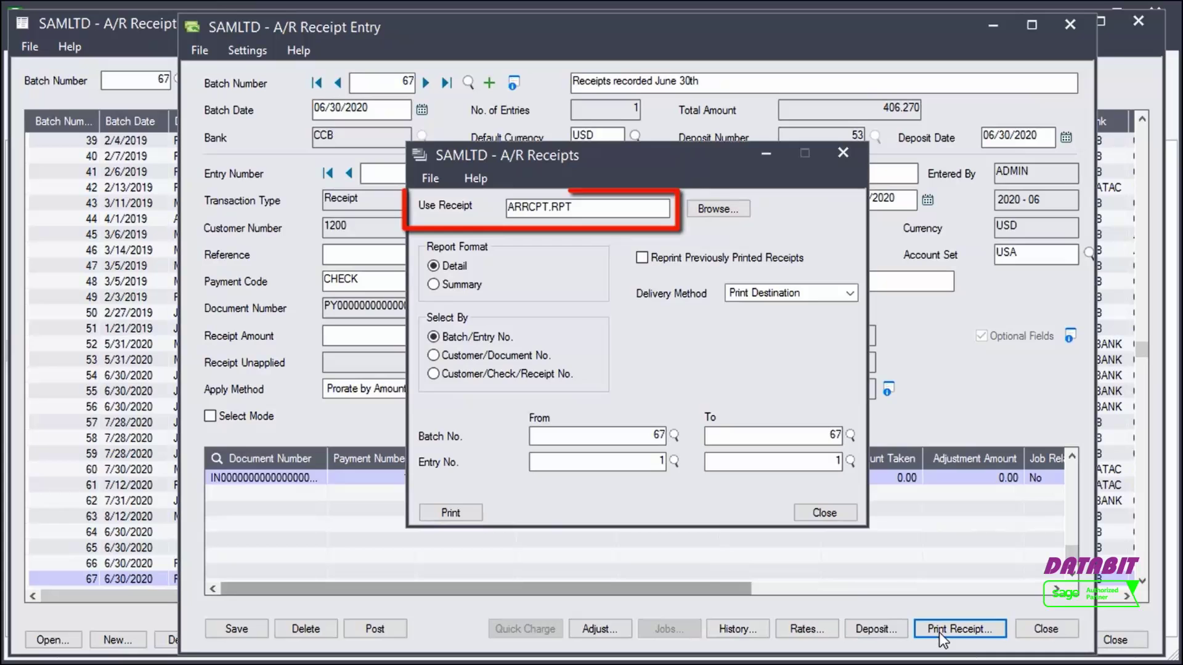
{"action": "left_click", "coordinate": [450, 514]}
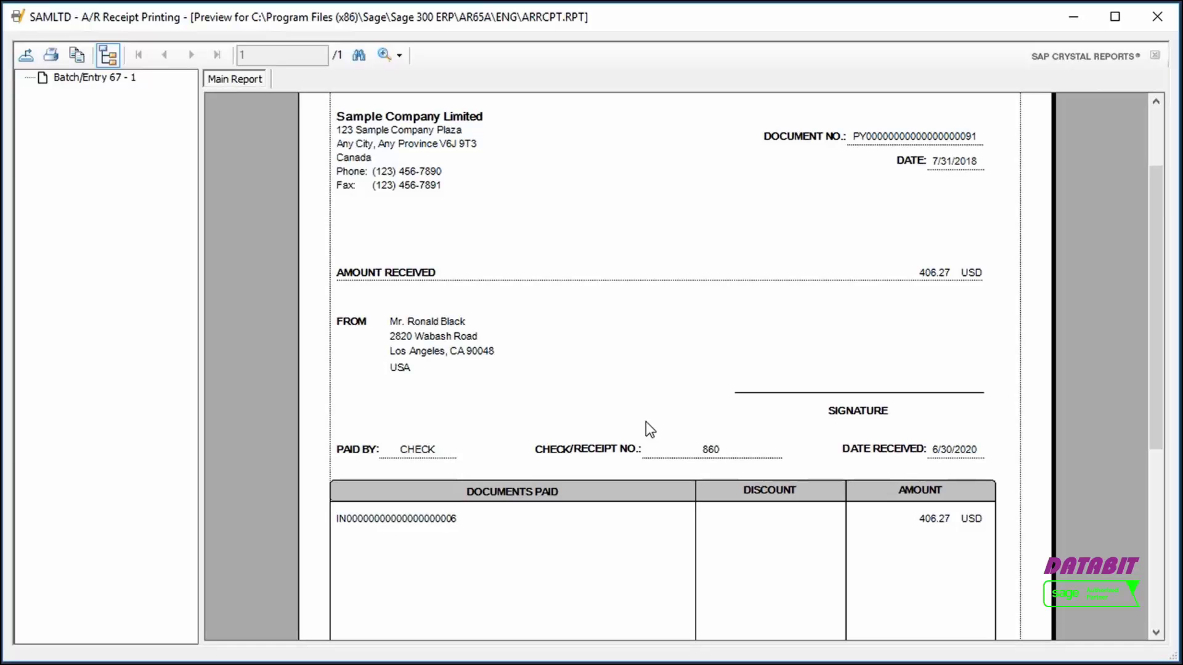
{"action": "left_click", "coordinate": [1154, 20]}
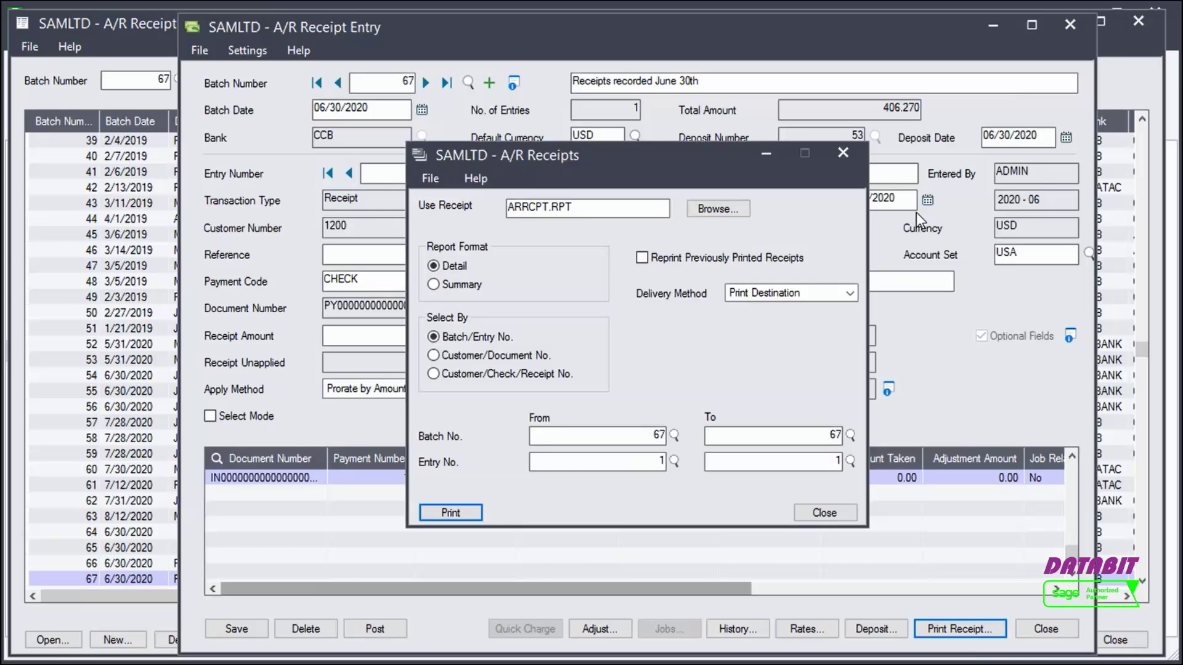
{"action": "left_click", "coordinate": [825, 513]}
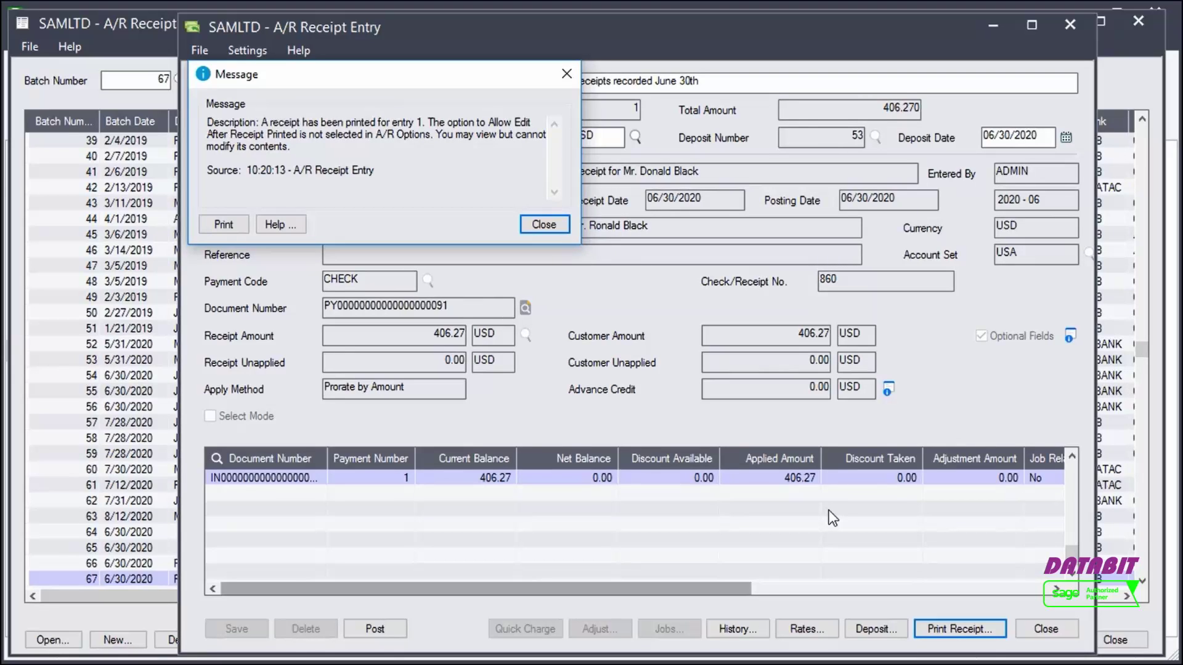
{"action": "left_click", "coordinate": [566, 222]}
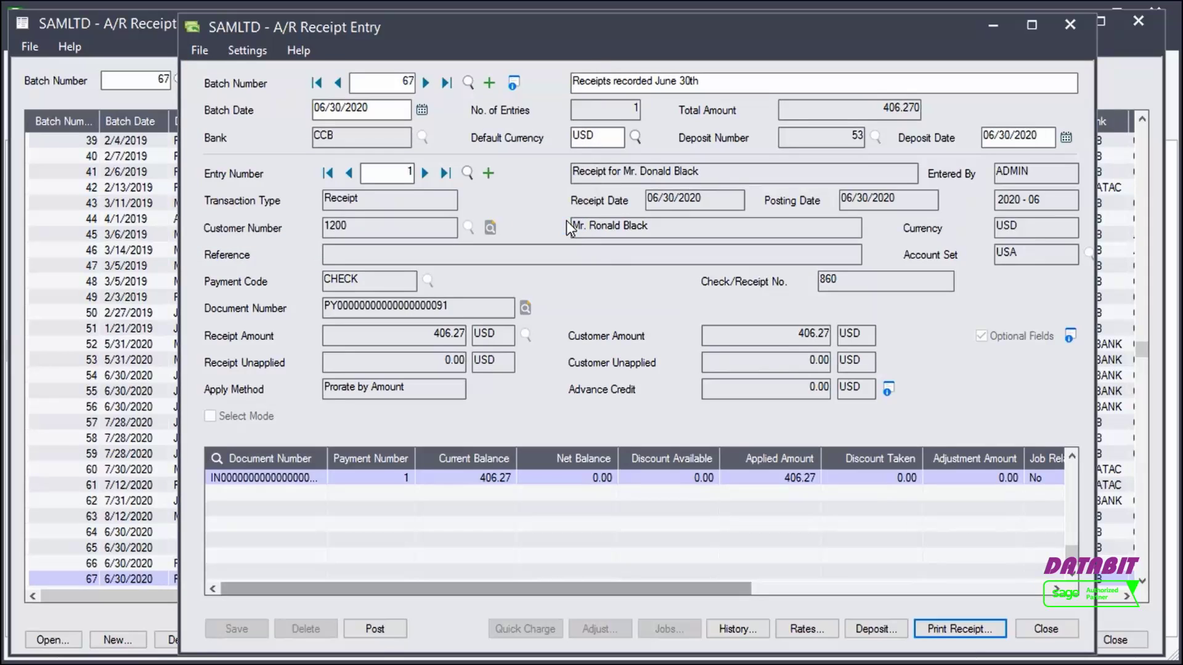
Print the batch listing report for batch 67 from the Batch List and close its preview.
{"action": "left_click", "coordinate": [1048, 626]}
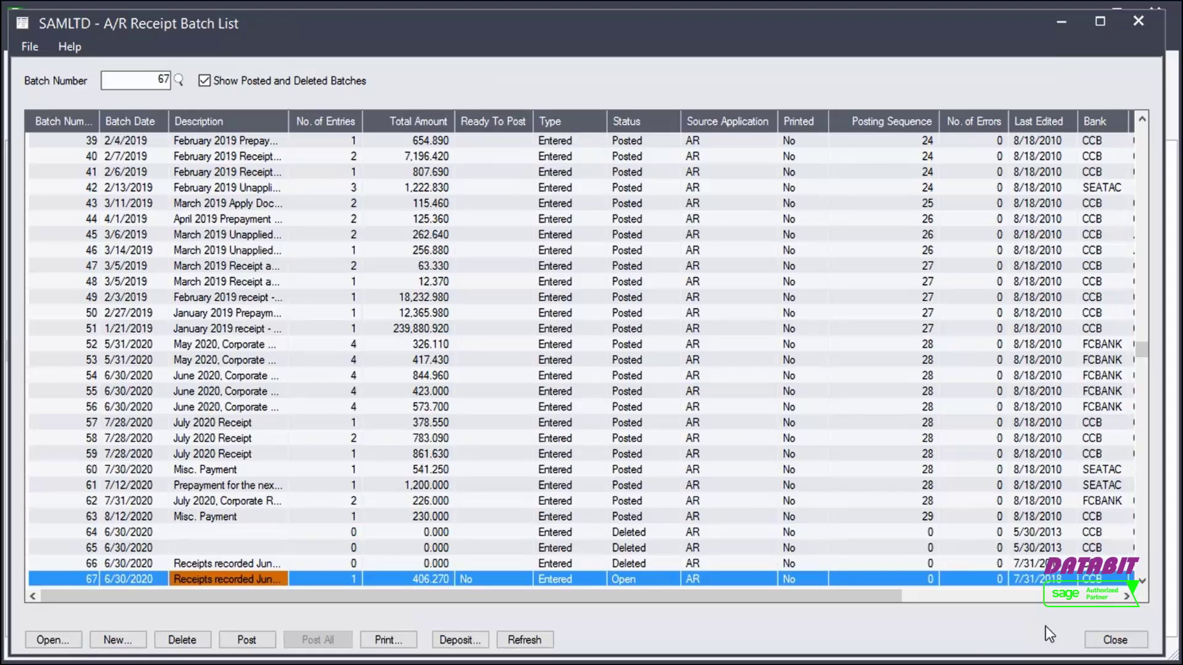
{"action": "left_click", "coordinate": [384, 641]}
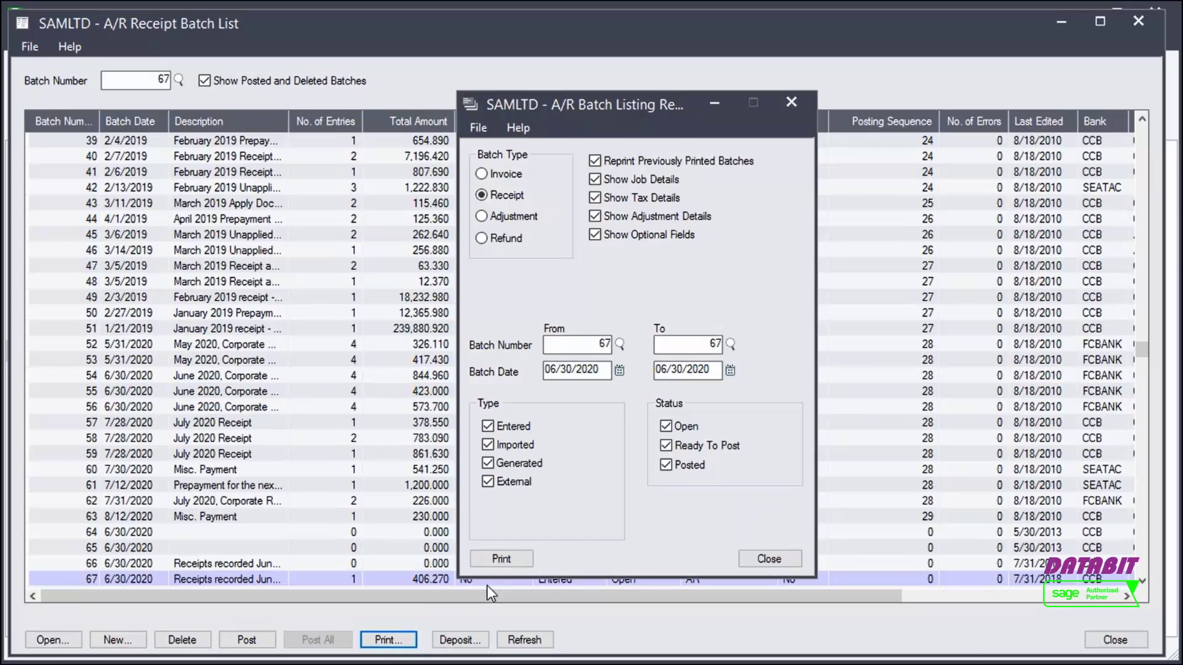
{"action": "left_click", "coordinate": [511, 560]}
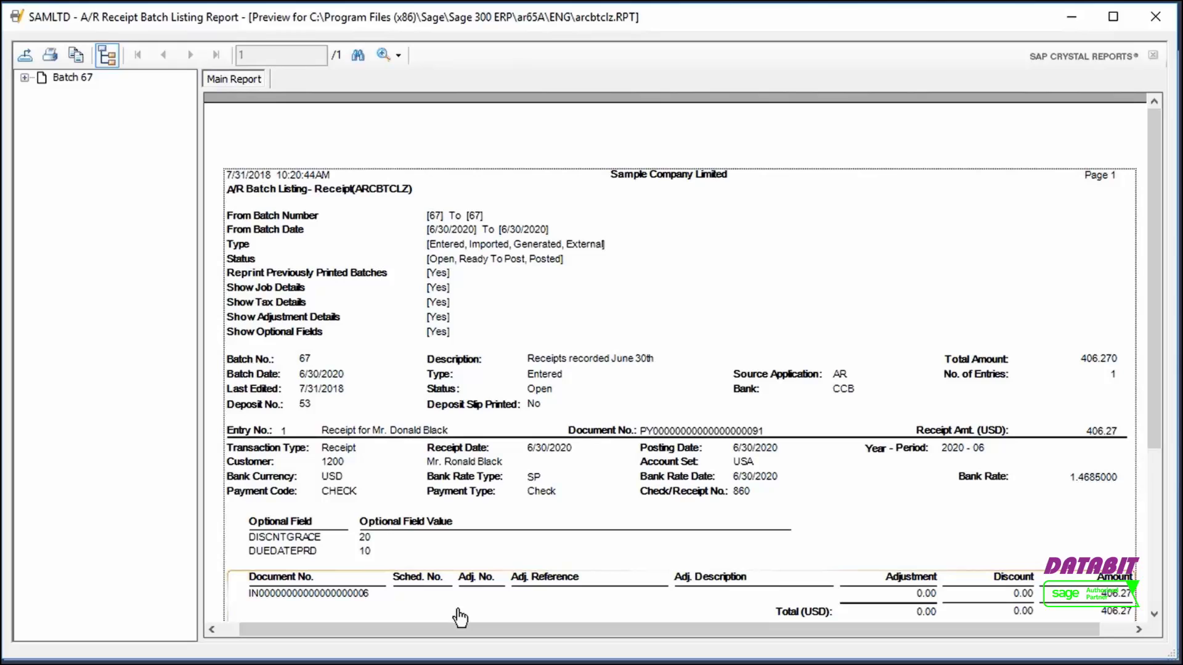
{"action": "left_click", "coordinate": [1158, 28]}
{"action": "left_click", "coordinate": [769, 559]}
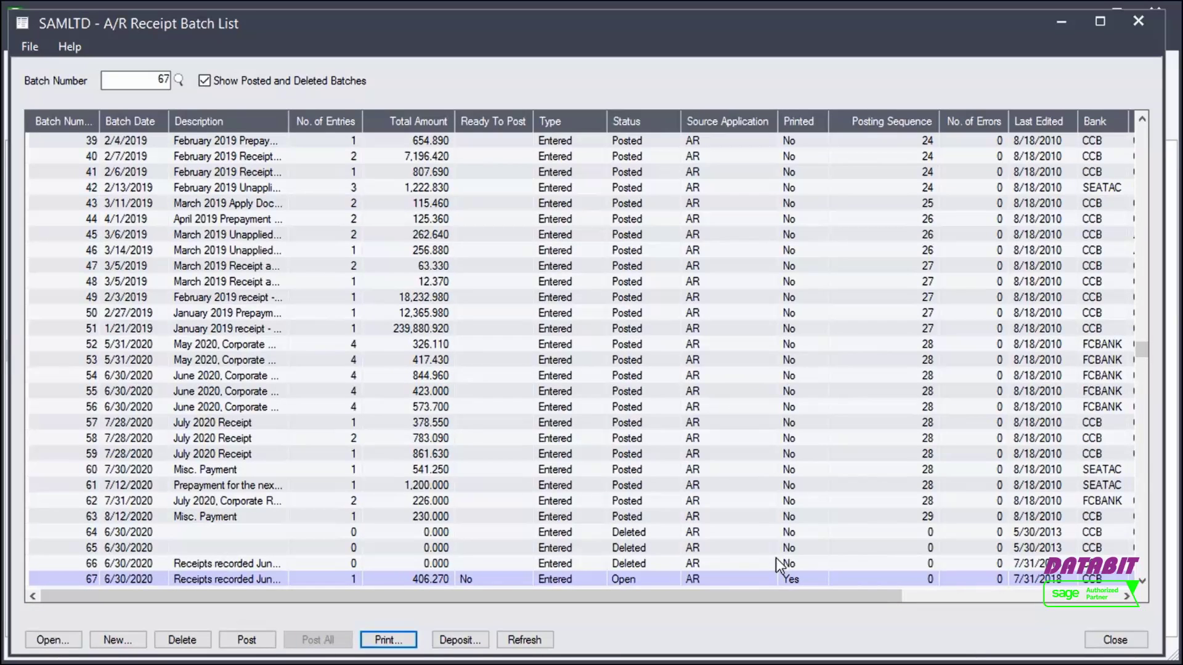
Post batch 67, confirming Ready To Post, so it becomes posting sequence 30.
{"action": "left_click", "coordinate": [247, 640]}
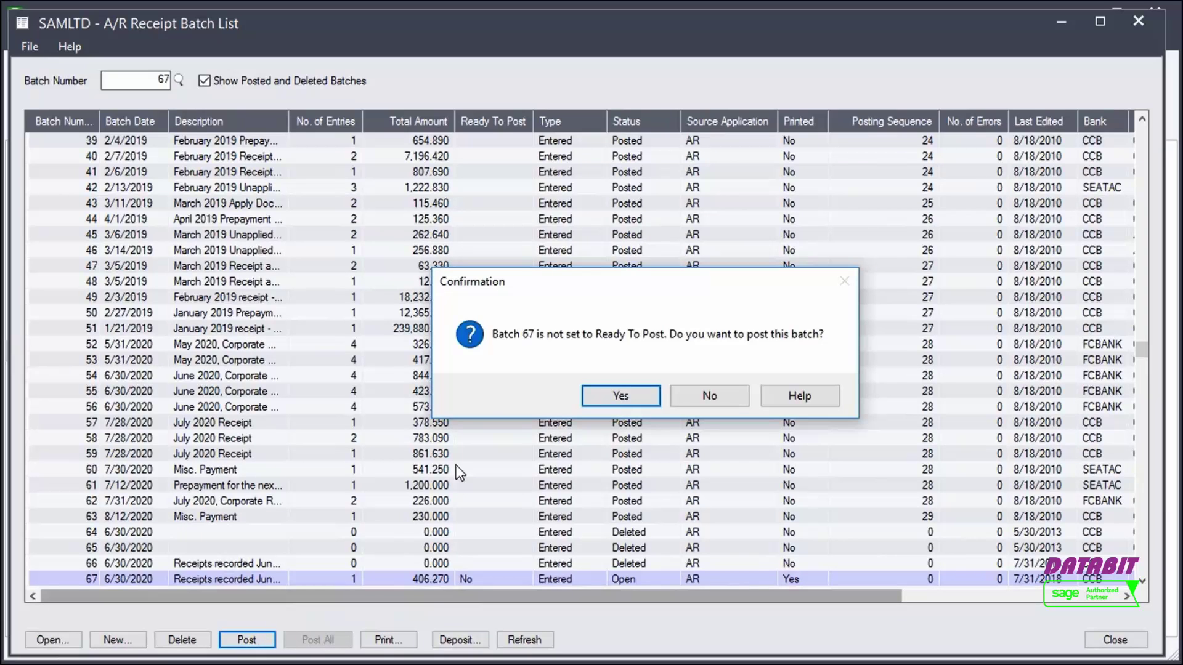
{"action": "left_click", "coordinate": [597, 400]}
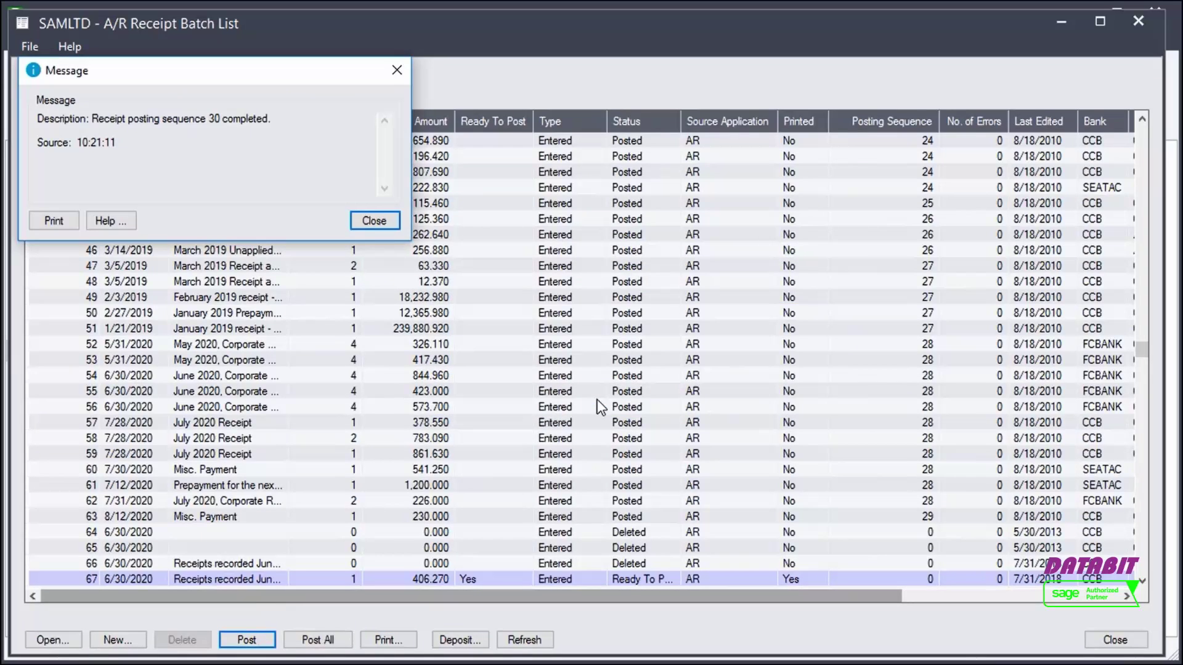
{"action": "left_click", "coordinate": [385, 221]}
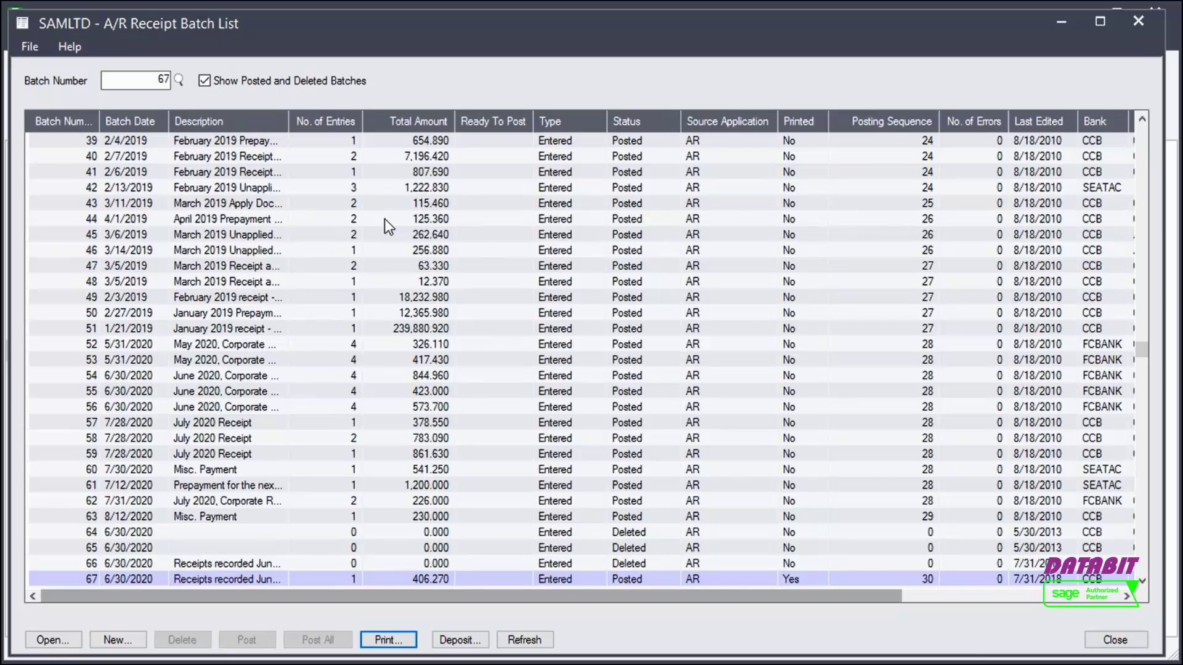
Print the receipt posting journal for sequence 30 and close the Batch List.
{"action": "left_click", "coordinate": [920, 580]}
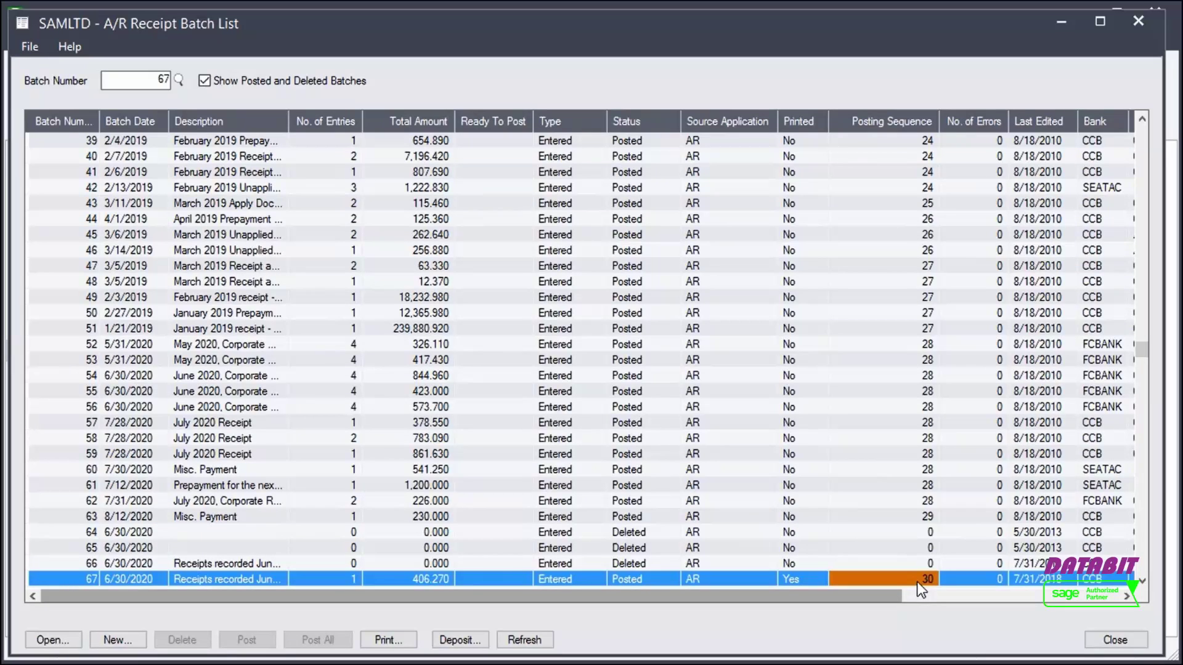
{"action": "double_click", "coordinate": [918, 581]}
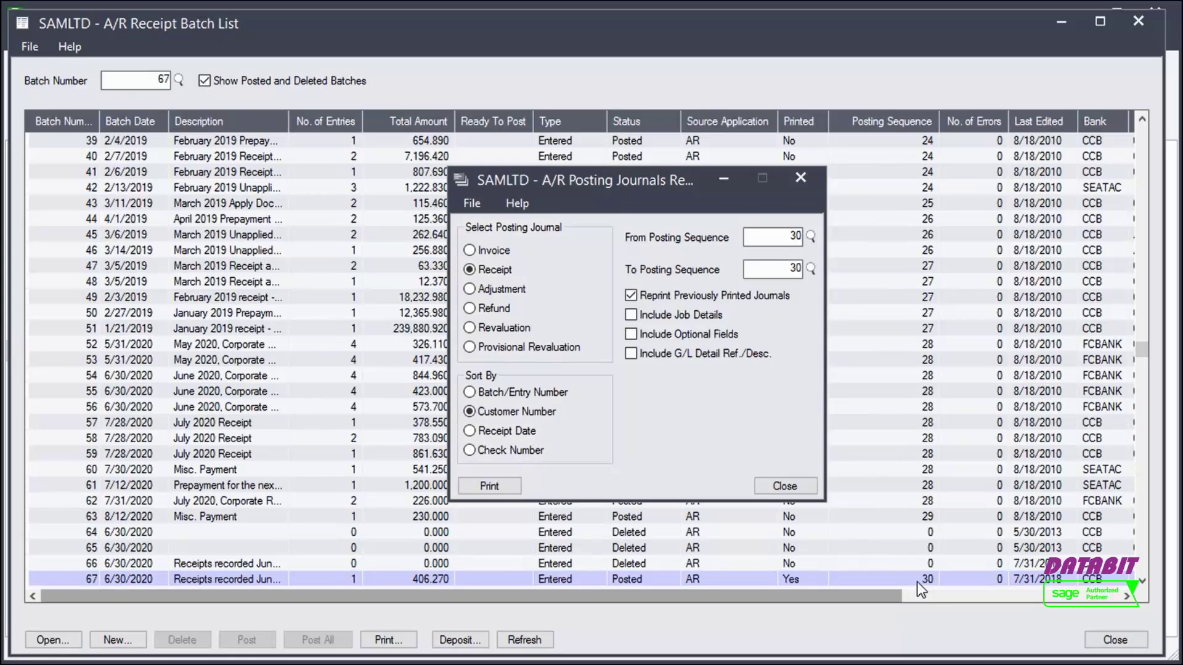
{"action": "left_click", "coordinate": [482, 487]}
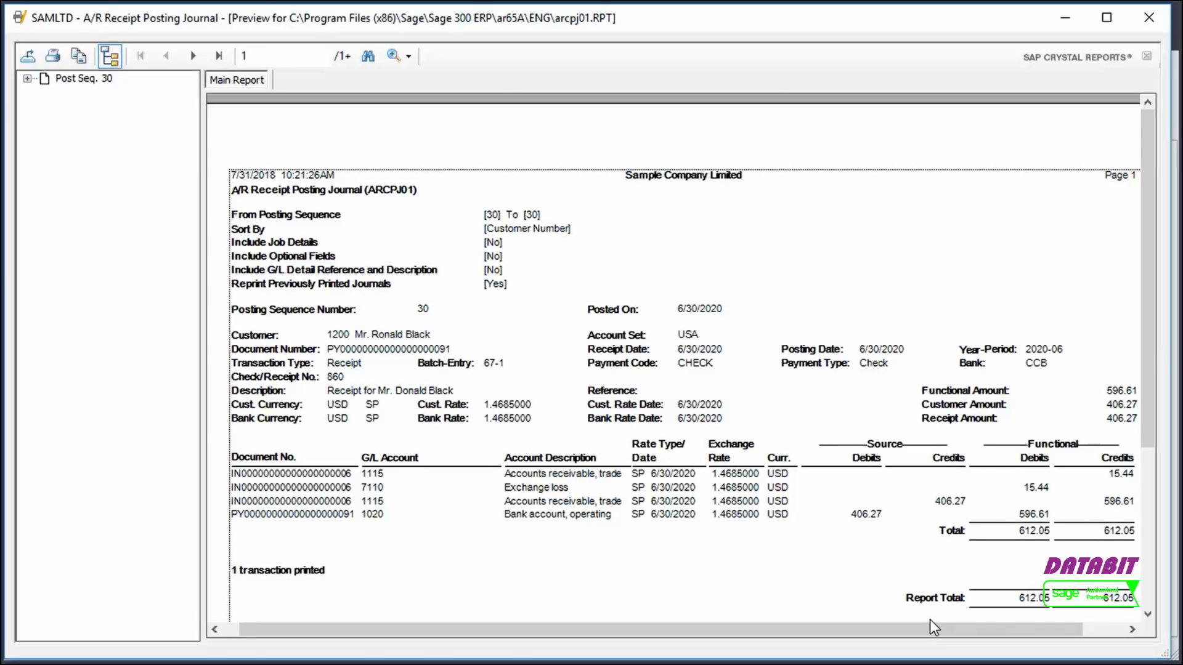
{"action": "key", "text": "alt+F4"}
{"action": "left_click", "coordinate": [1094, 637]}
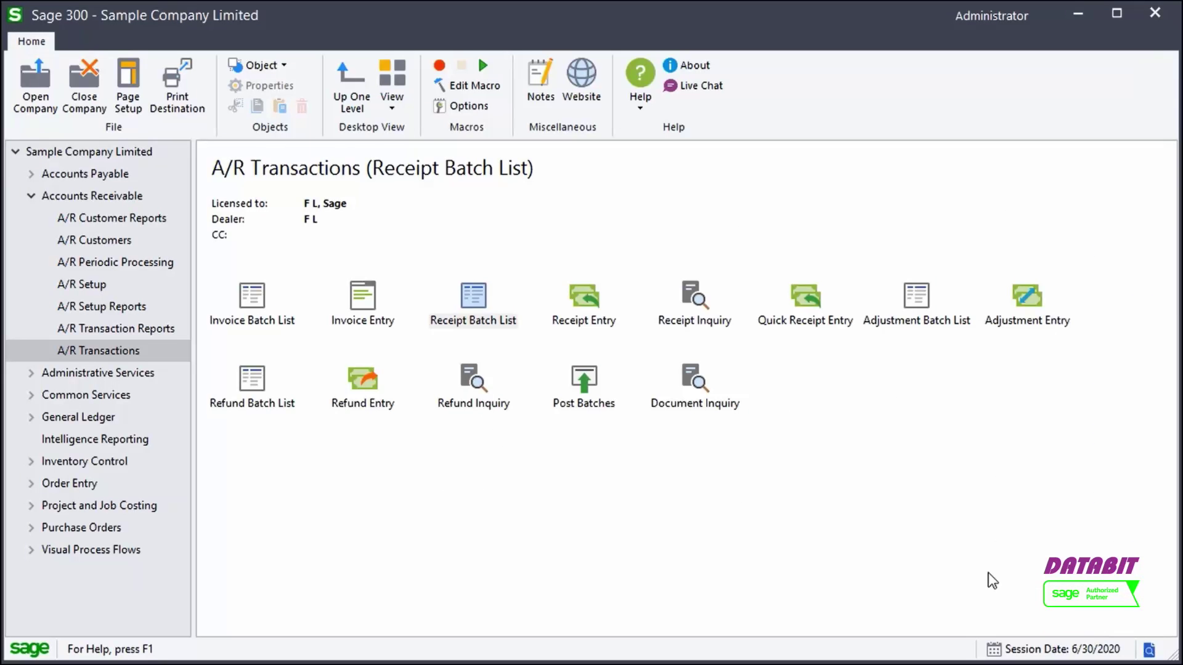